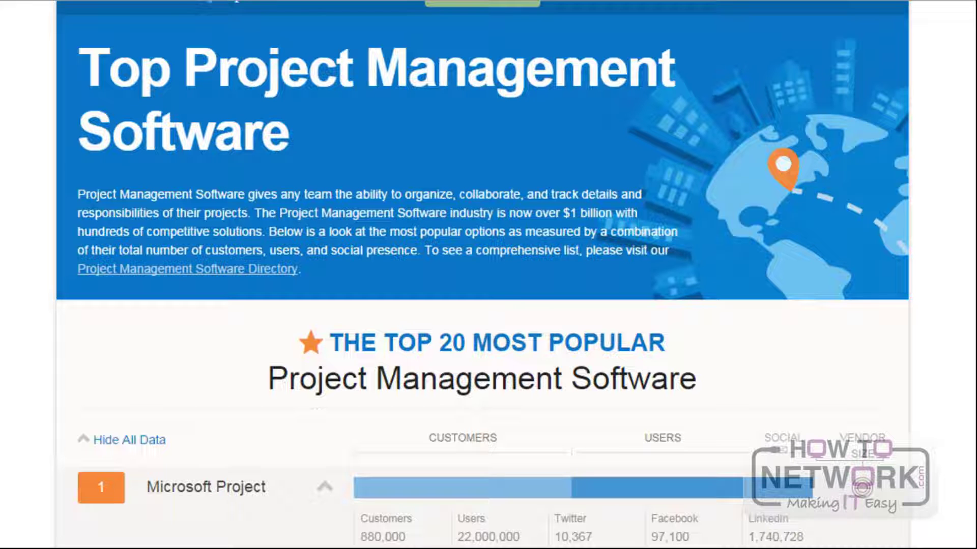
Step: Look through the ranking of the 20 most popular project management software products and their customer and user figures
scroll(482, 274, "down", 3)
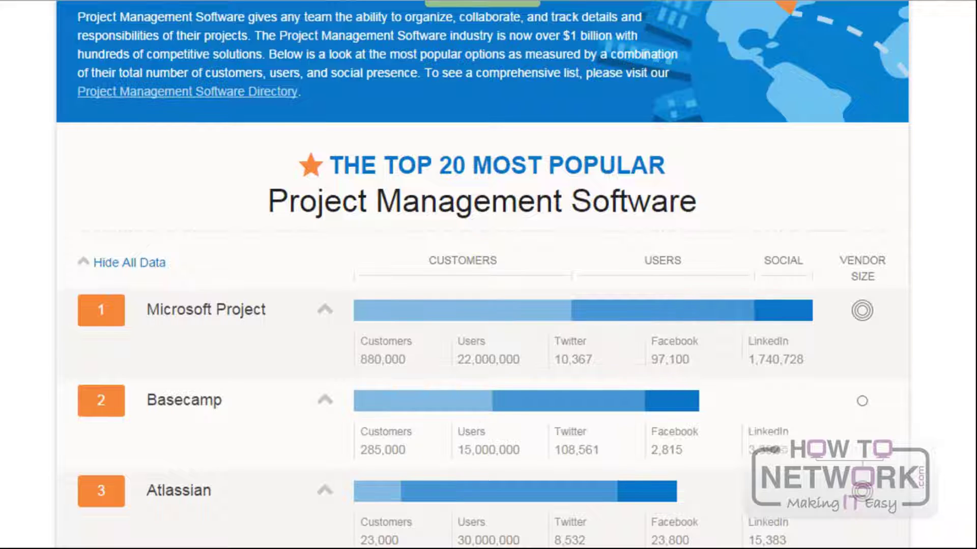
scroll(482, 275, "down", 2)
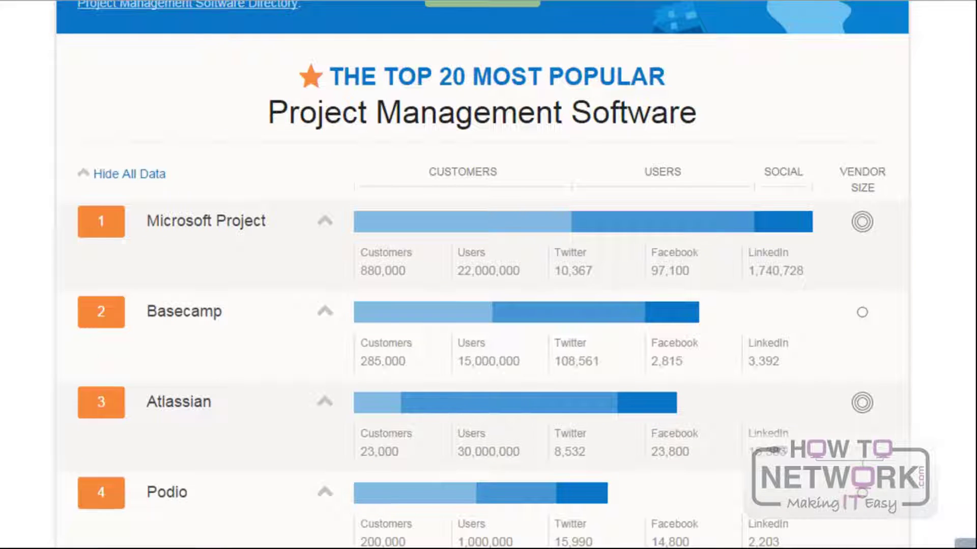
scroll(482, 275, "down", 3)
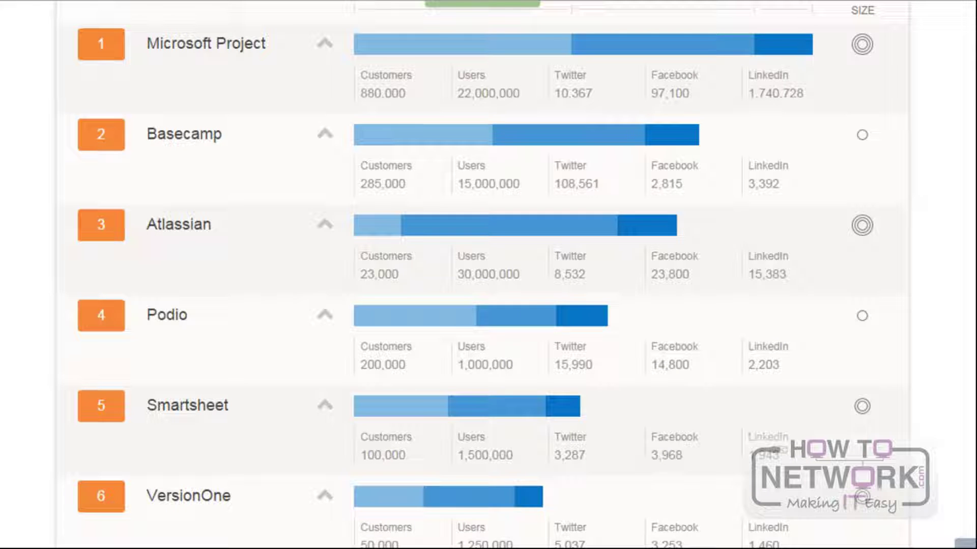
scroll(482, 274, "down", 3)
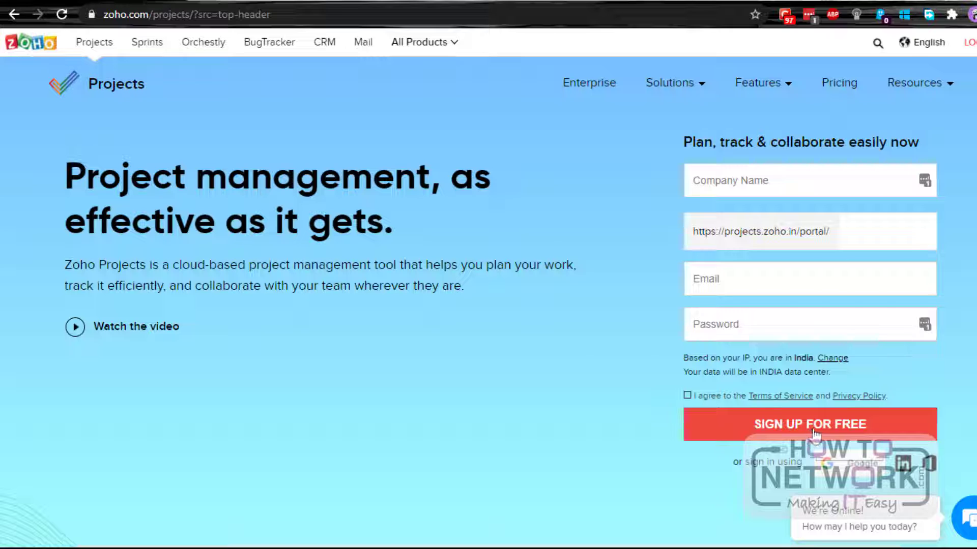
Step: Try to sign up for a free Zoho Projects account with the sign-up form left empty
left_click(814, 435)
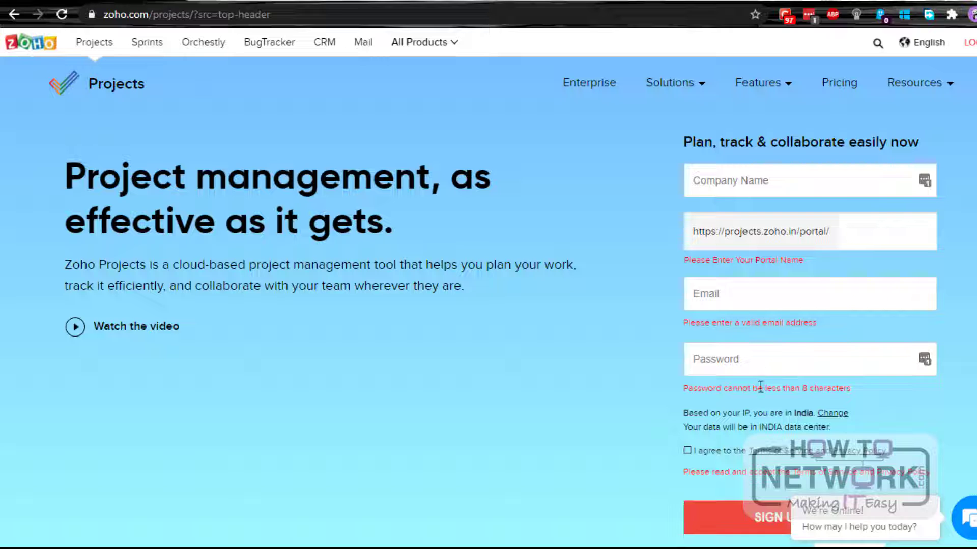
scroll(572, 386, "down", 1)
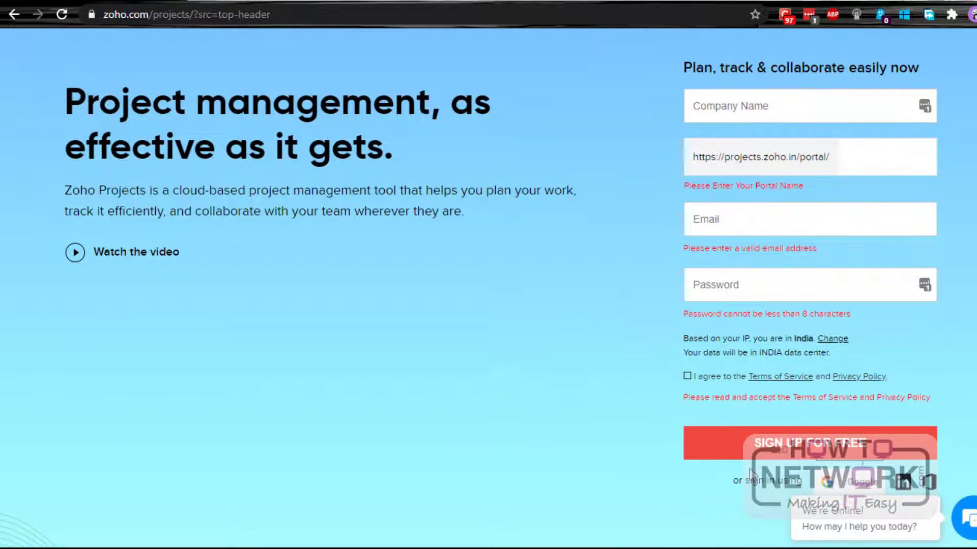
left_click(778, 453)
Step: Go to the login for an existing Zoho account and postpone the two-factor authentication setup
scroll(632, 405, "up", 2)
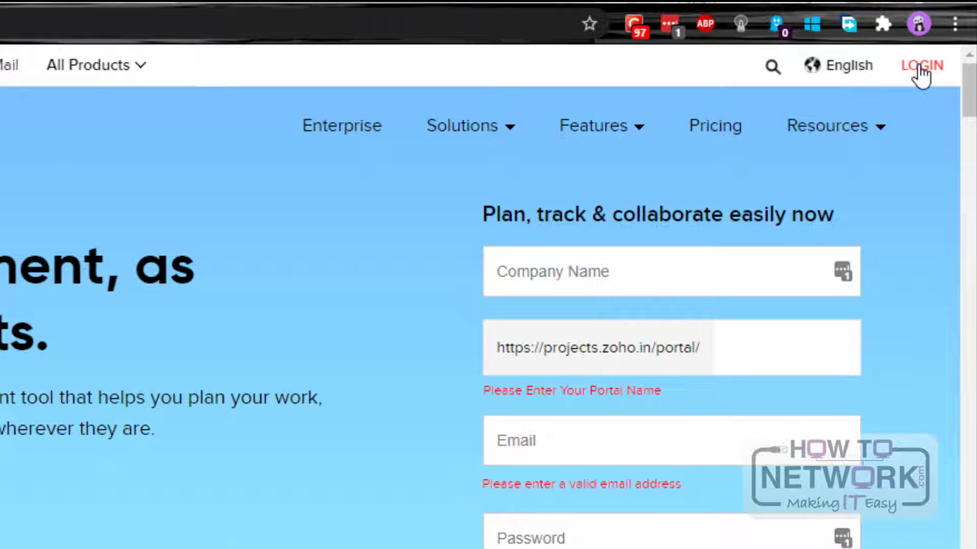
left_click(956, 52)
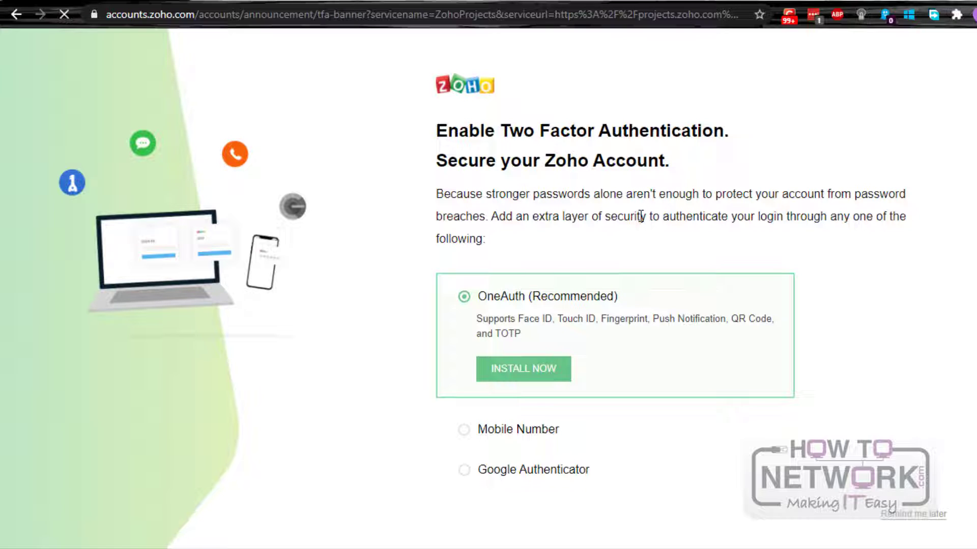
left_click(913, 517)
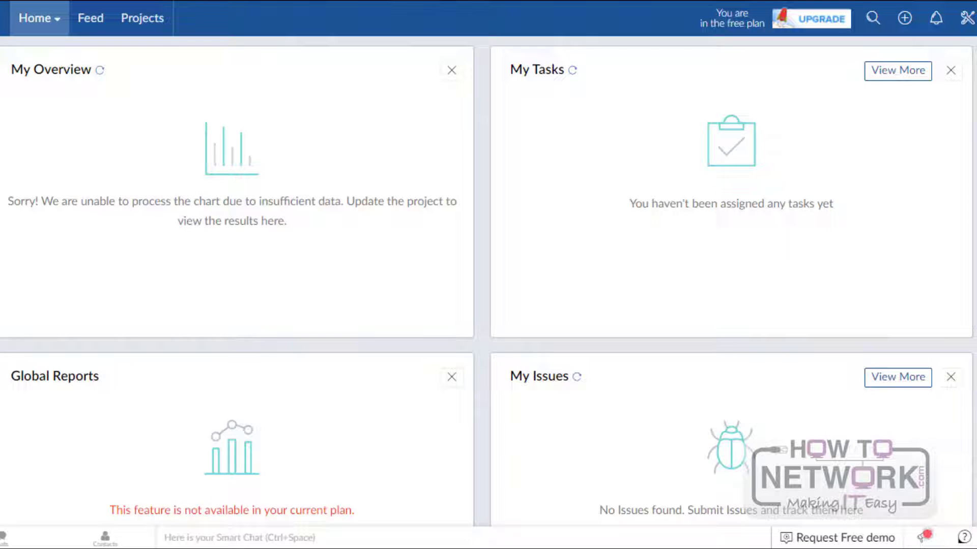
Step: Examine the home dashboard widgets, from the overview and tasks through milestones and calendar to events and team members' tasks
left_click(34, 21)
left_click_drag(716, 66, 753, 74)
scroll(487, 288, "down", 1)
scroll(487, 289, "down", 4)
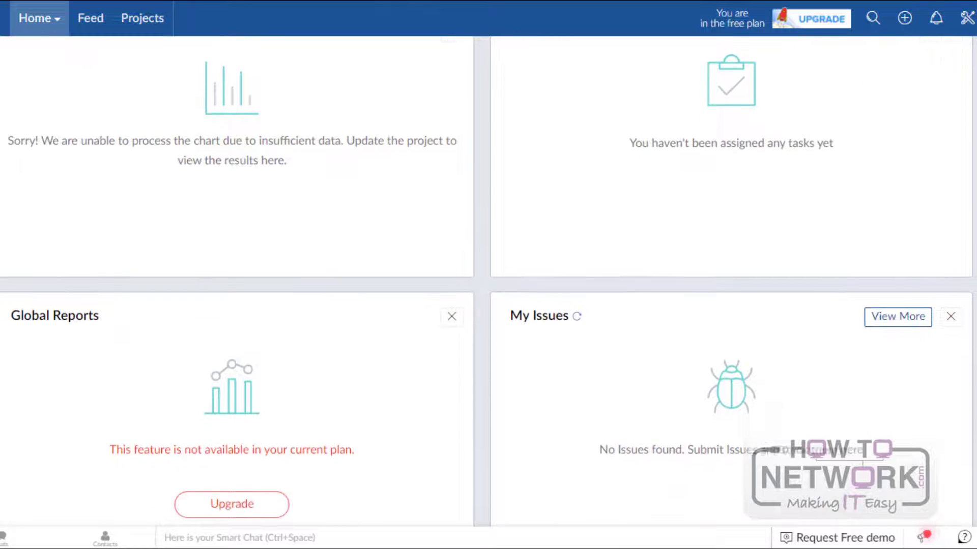
scroll(487, 289, "down", 3)
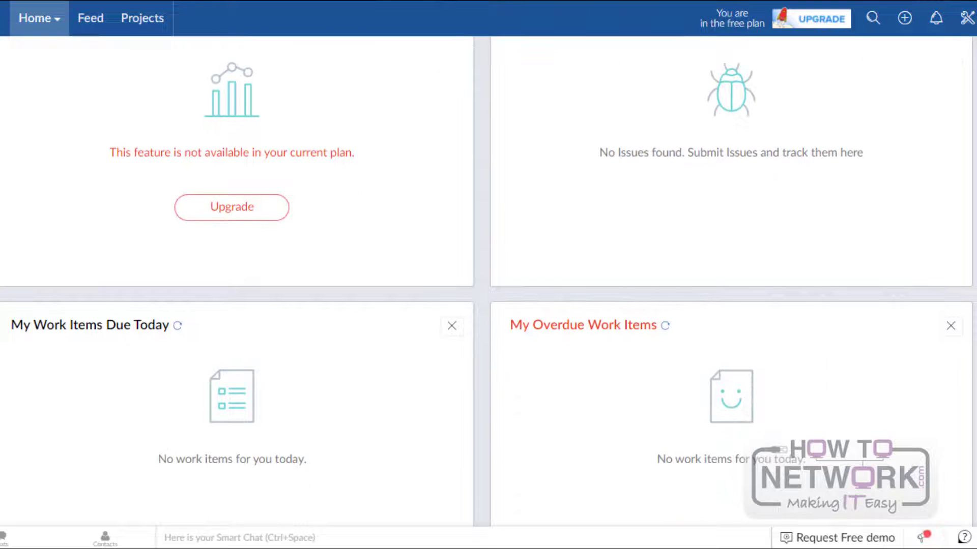
scroll(487, 289, "down", 6)
scroll(488, 288, "down", 2)
scroll(487, 288, "up", 5)
scroll(487, 288, "down", 3)
scroll(487, 289, "up", 8)
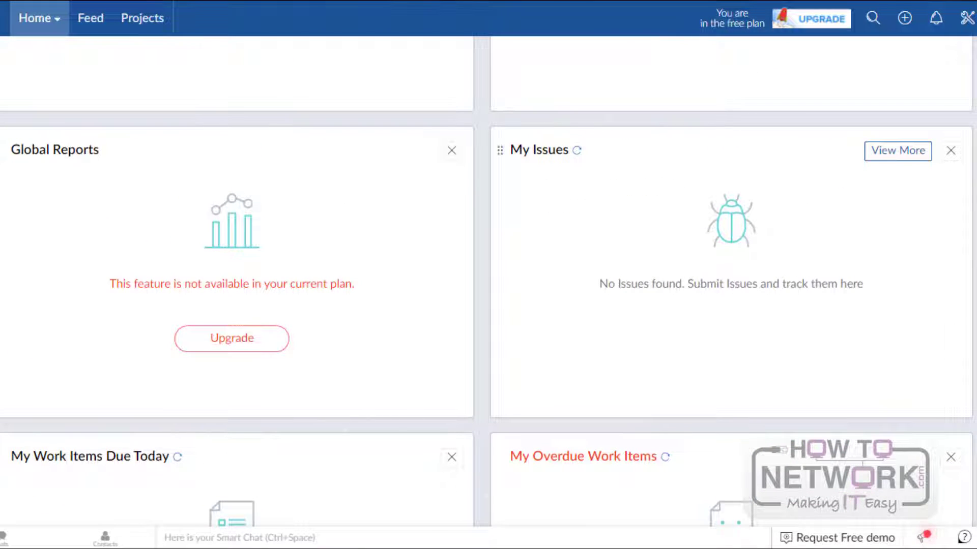
scroll(488, 288, "down", 11)
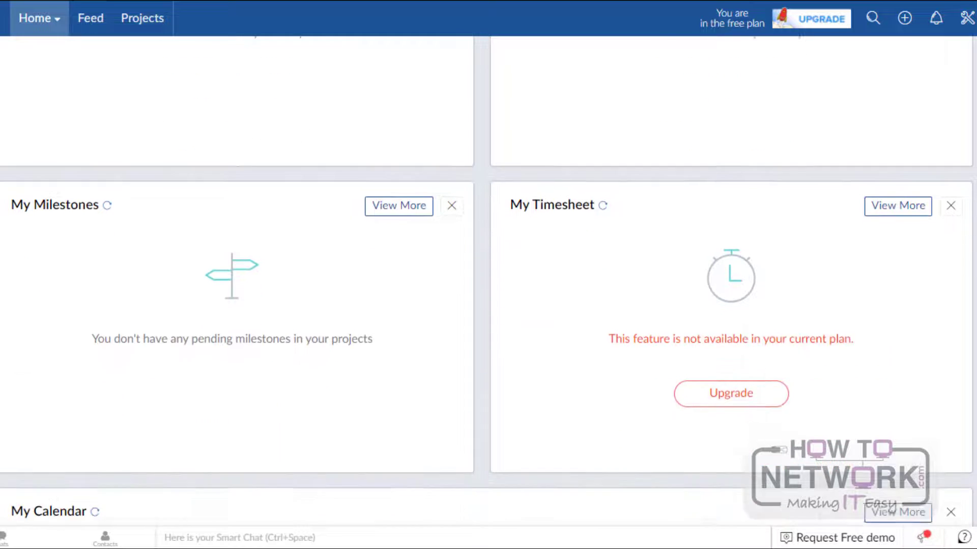
scroll(487, 288, "down", 8)
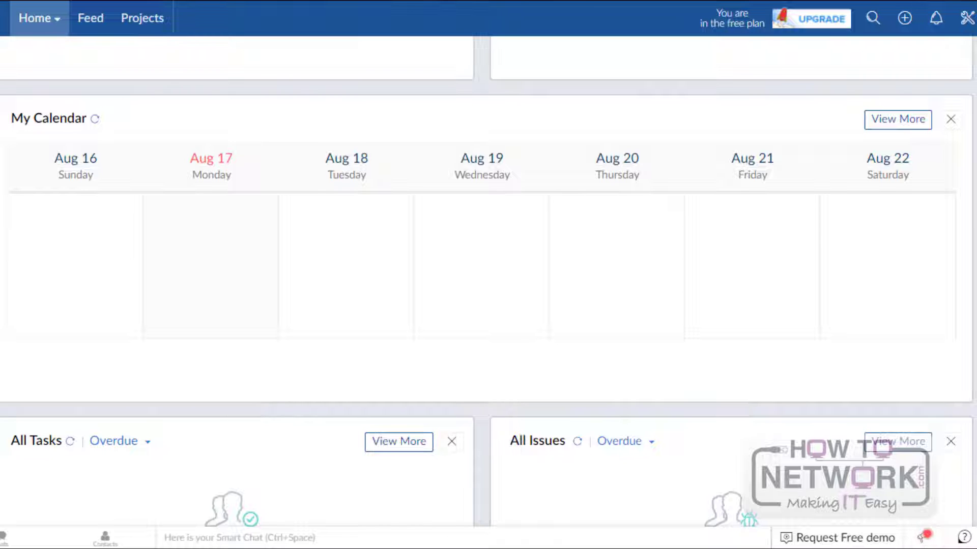
scroll(487, 280, "down", 10)
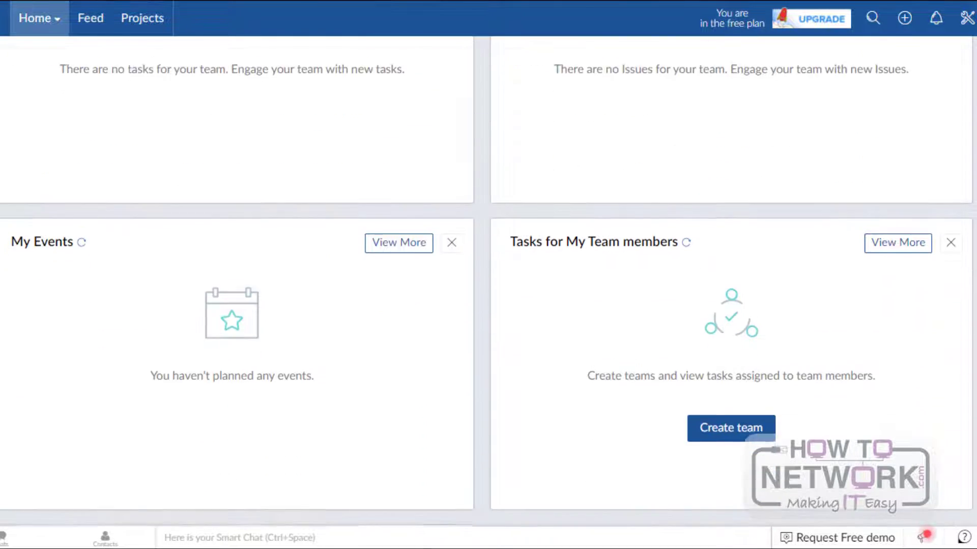
scroll(487, 280, "down", 3)
scroll(487, 279, "up", 14)
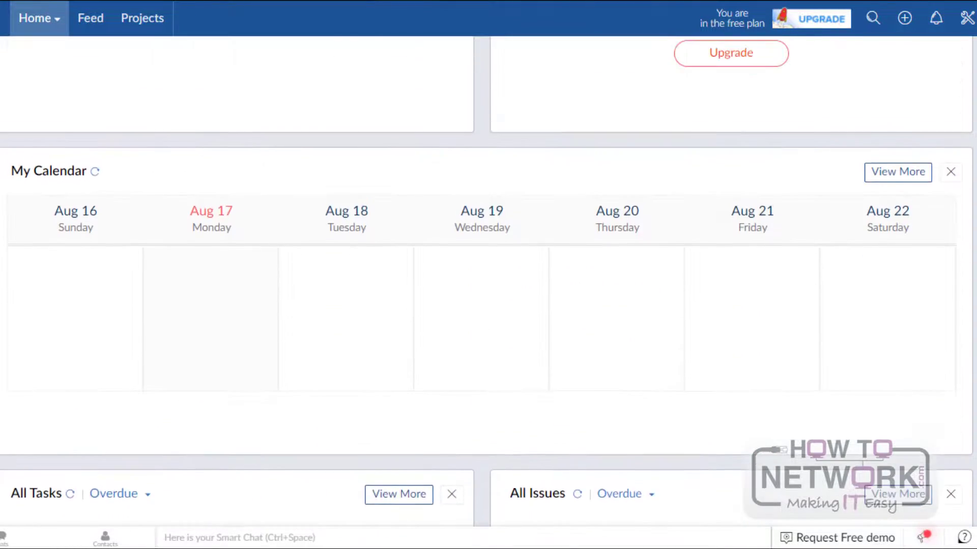
scroll(487, 280, "up", 9)
scroll(487, 280, "up", 5)
scroll(486, 281, "up", 2)
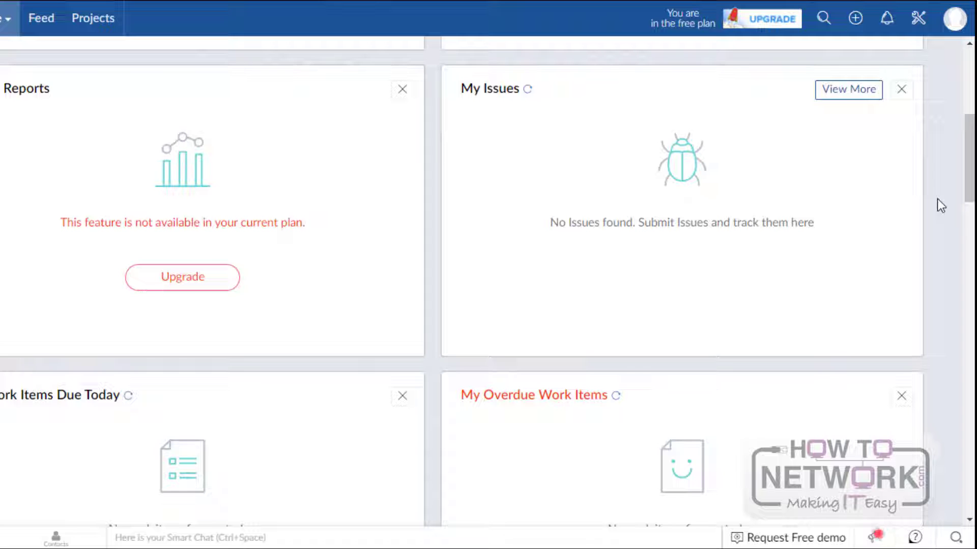
Step: Start adding a user under Portal Users in the setup and fill in the new user's email
left_click(917, 21)
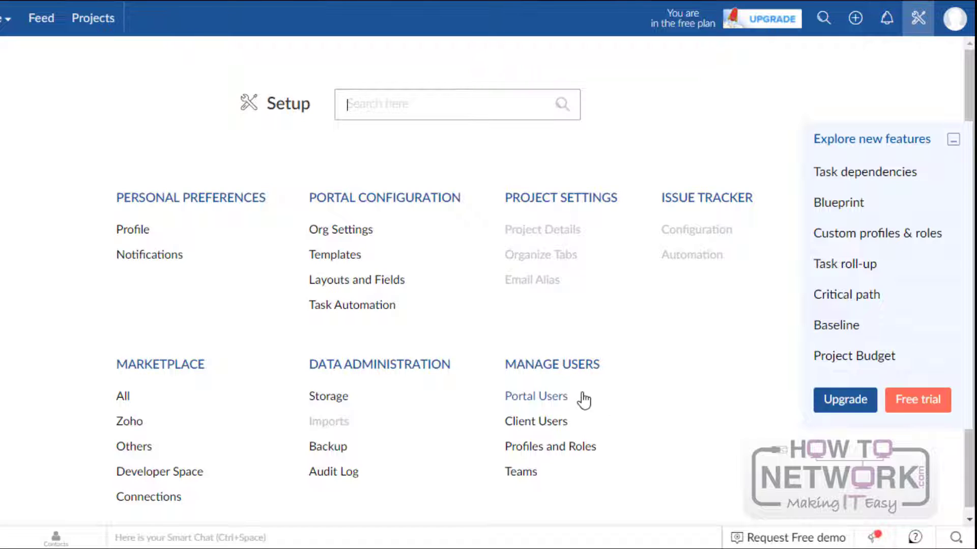
left_click(542, 399)
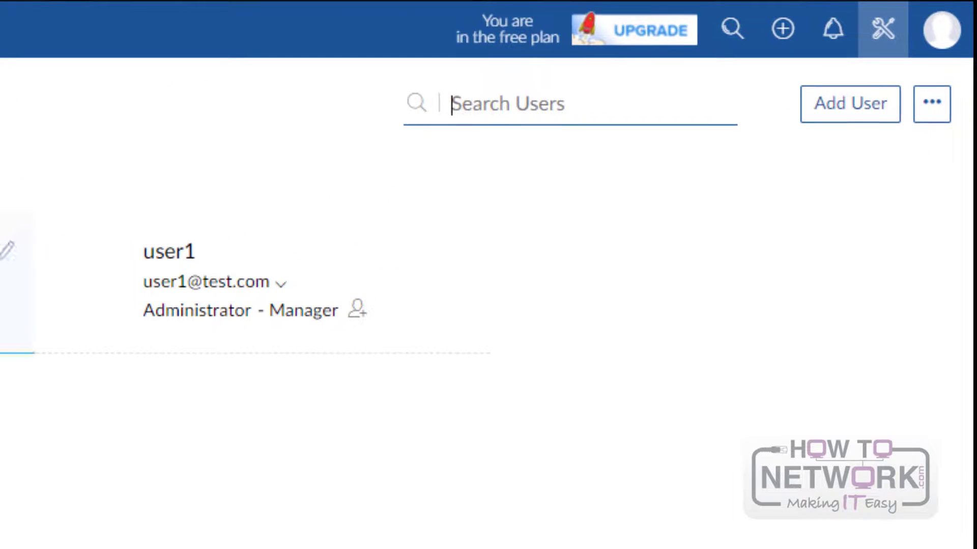
left_click(847, 107)
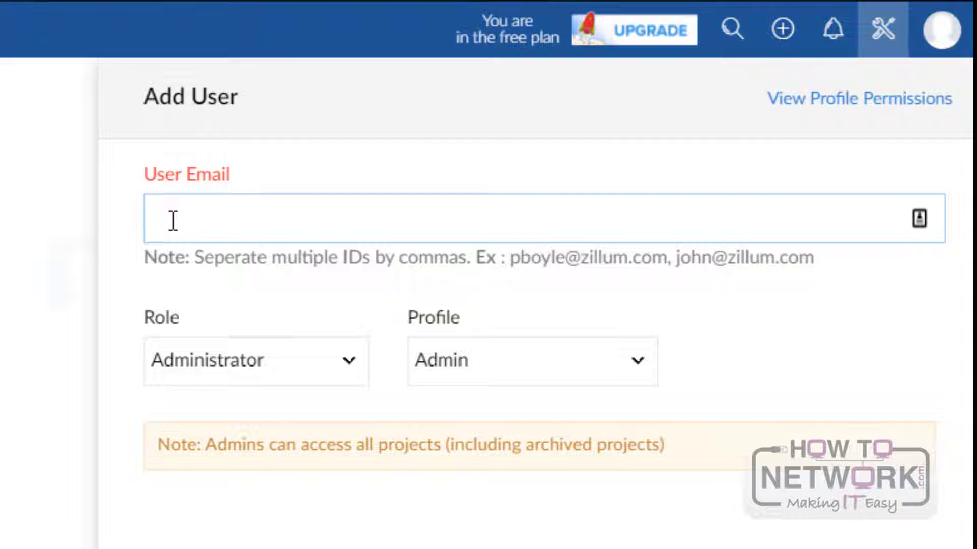
type("User2@test")
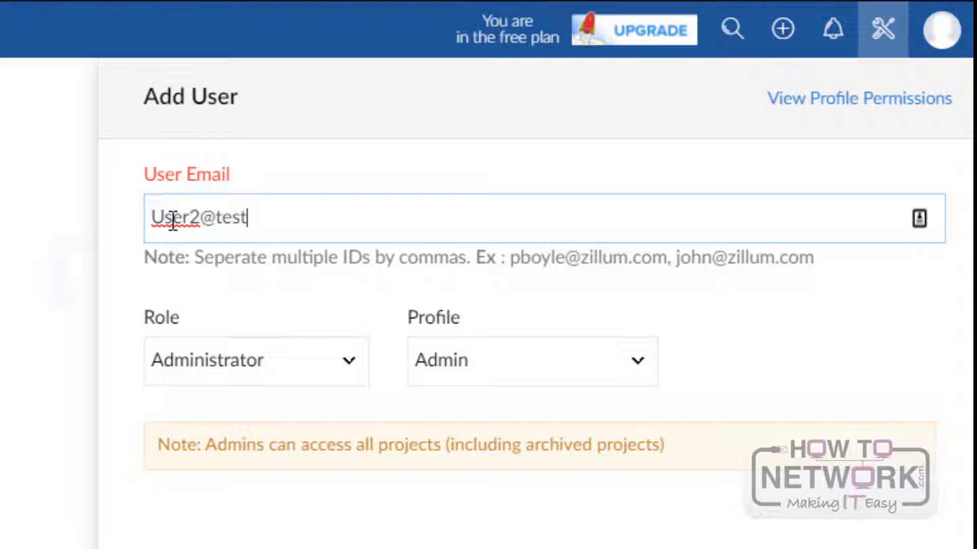
type(".com")
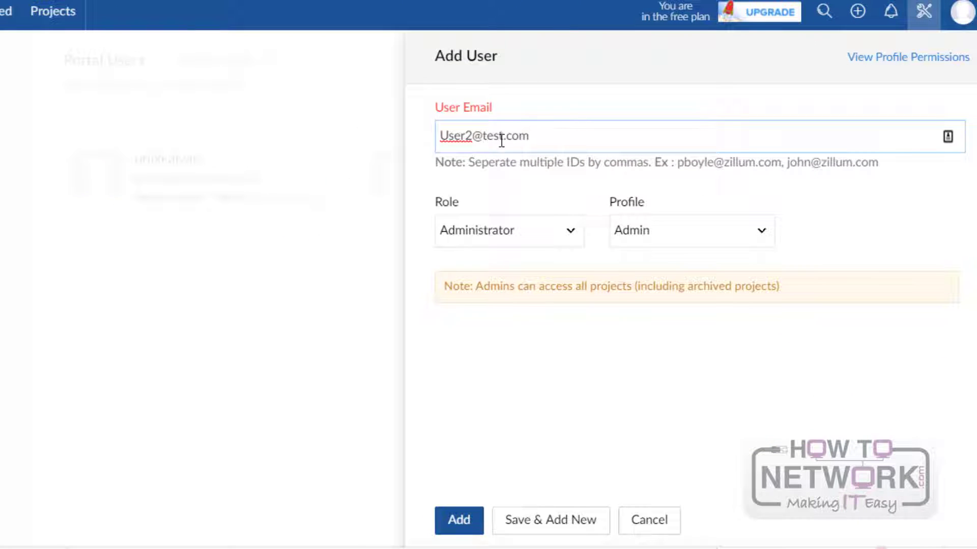
Step: Review the role and profile choices, keep Administrator and Admin, and add the portal user
left_click(573, 234)
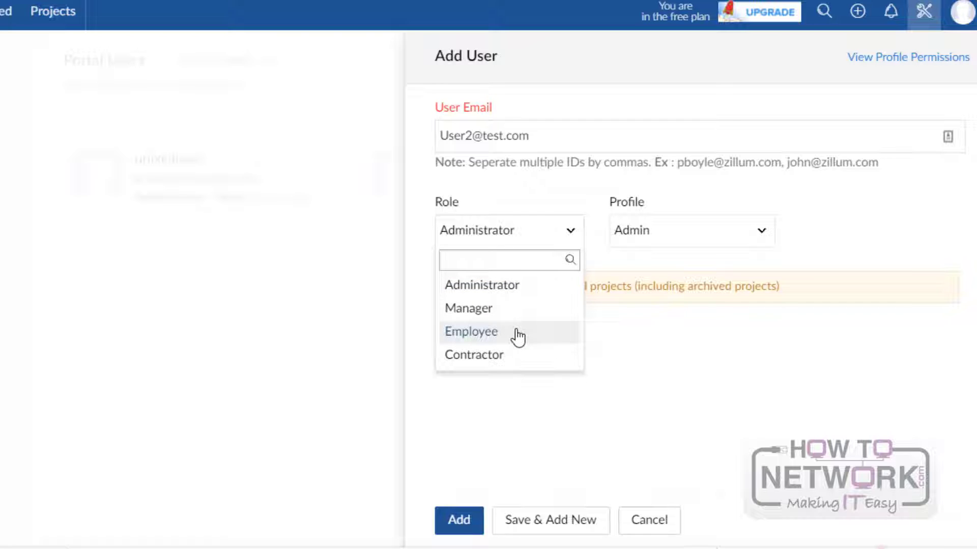
left_click(665, 192)
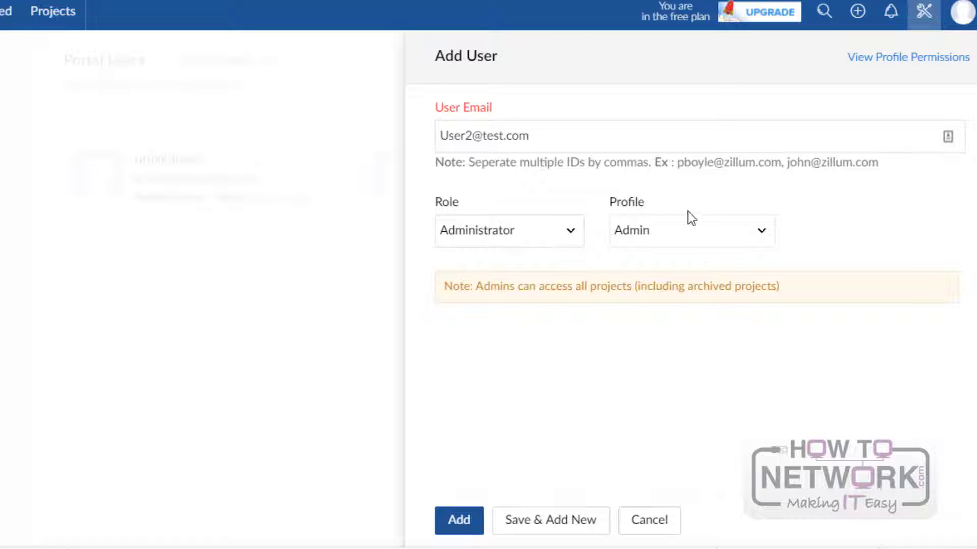
left_click(762, 236)
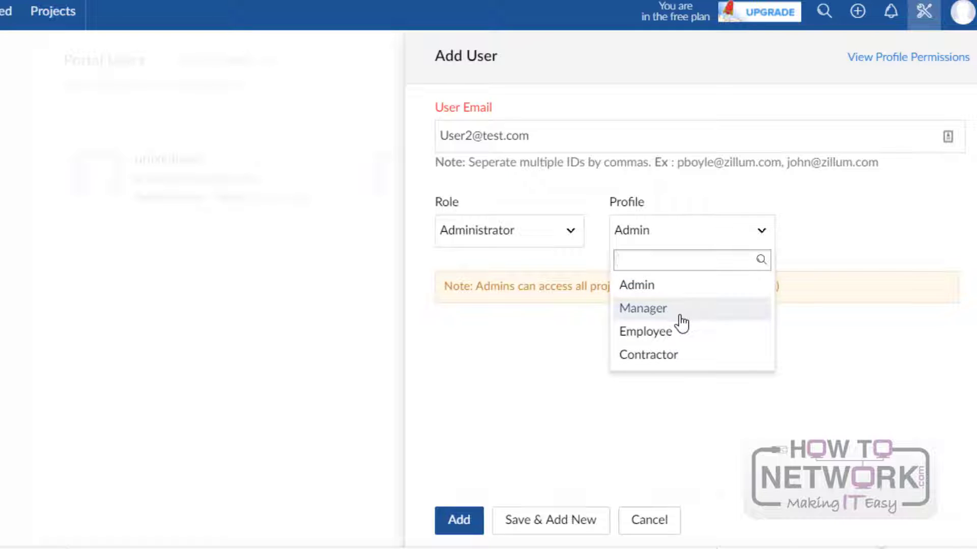
left_click(538, 357)
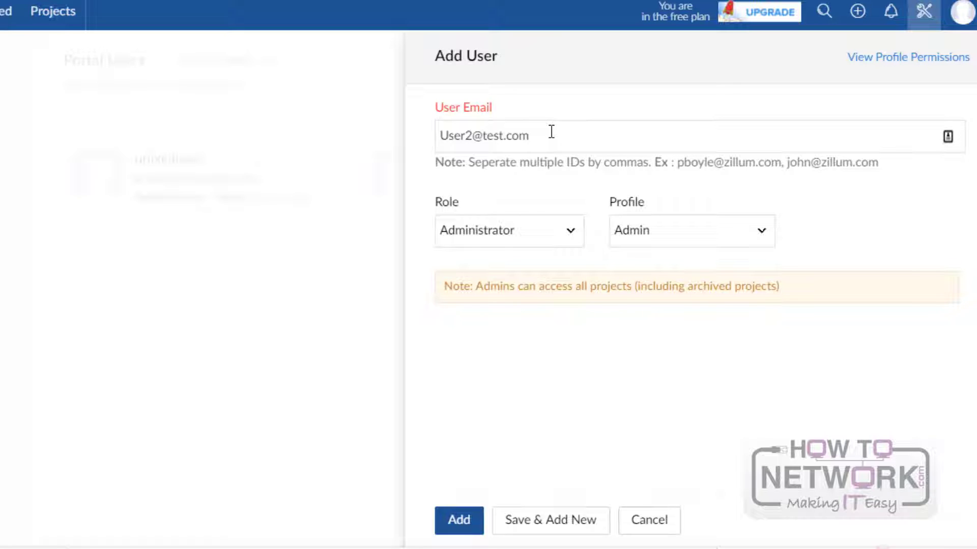
left_click(460, 520)
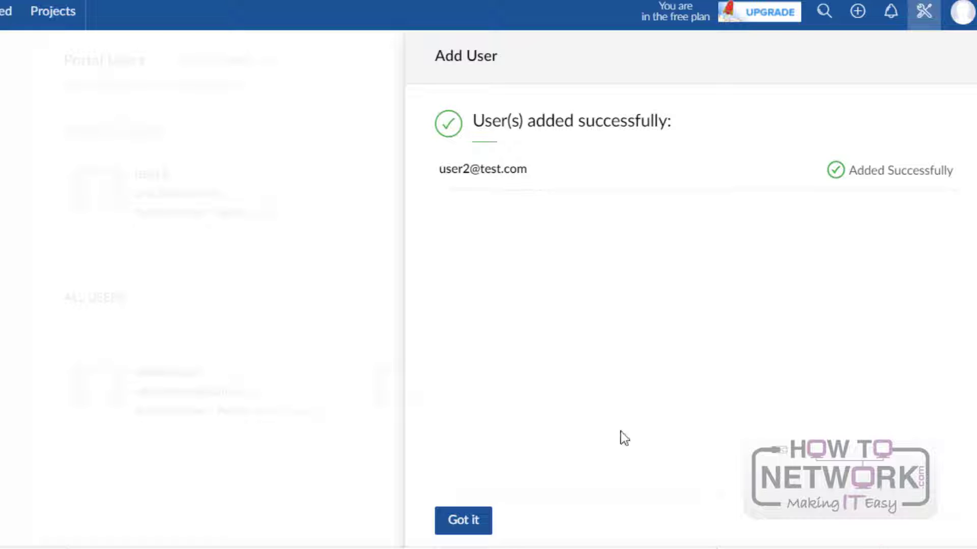
left_click(464, 522)
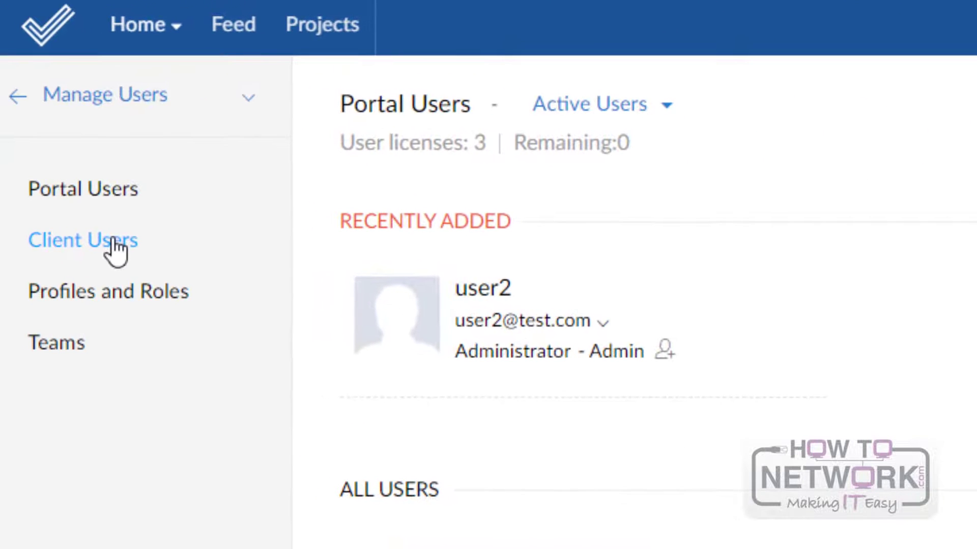
Step: View the client users page and the list of user profiles
left_click(115, 243)
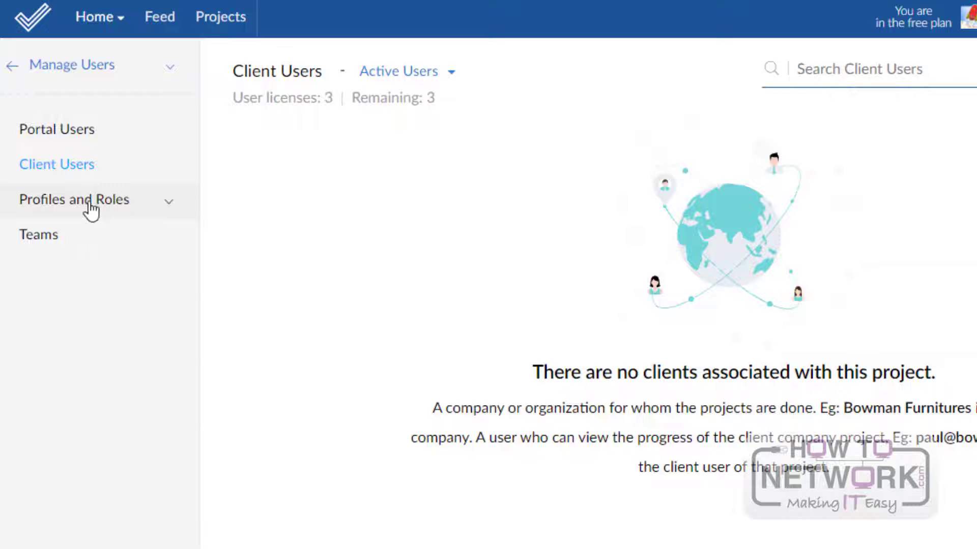
left_click(173, 208)
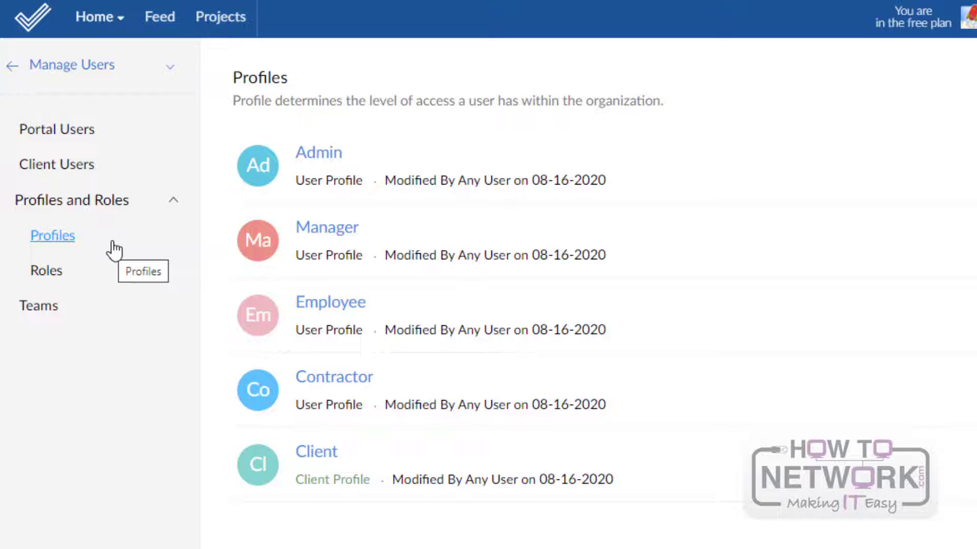
Step: Start a new project titled "First Project" and make user1 its owner
left_click(231, 24)
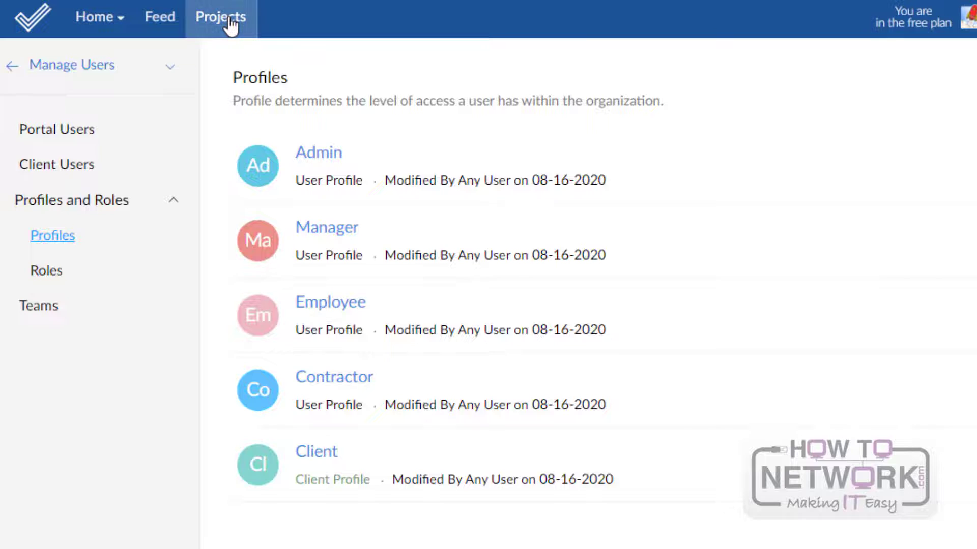
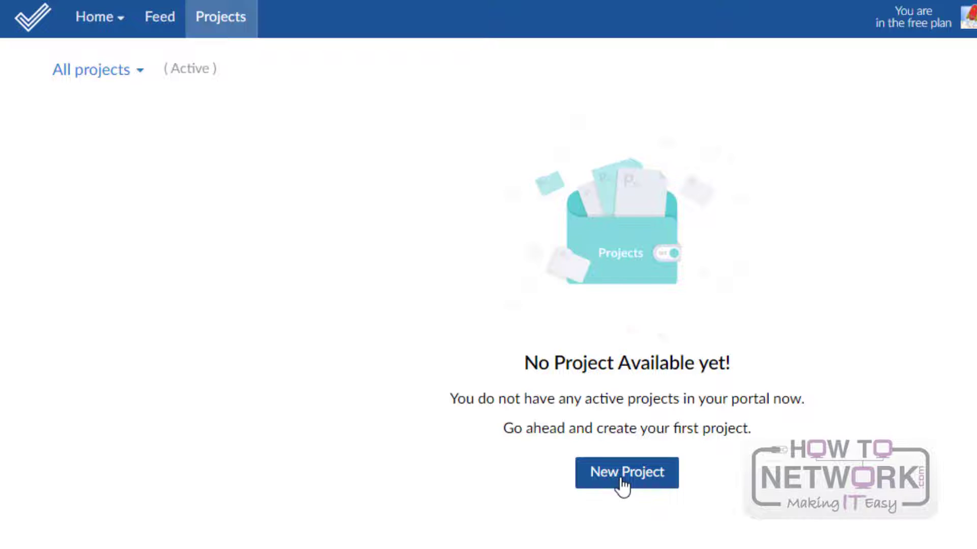
left_click(622, 481)
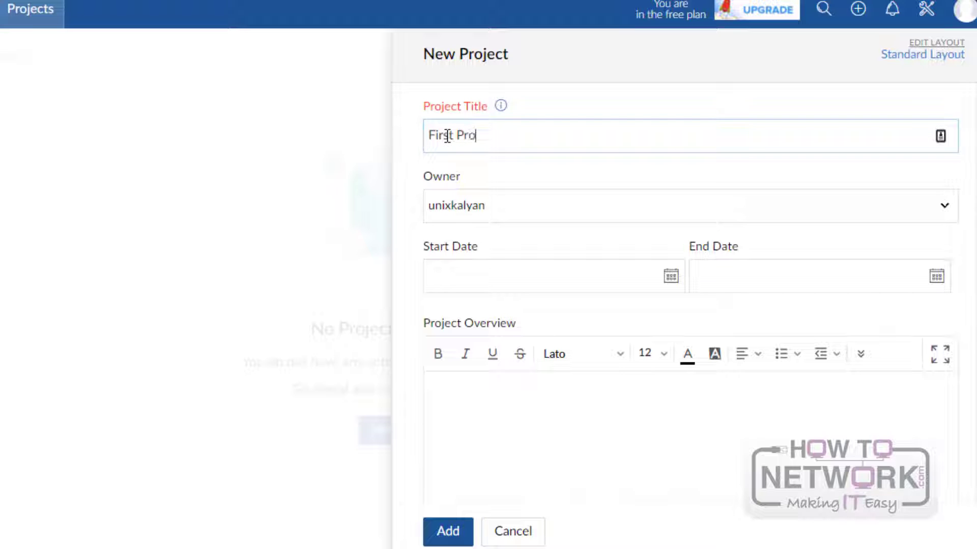
type("ject")
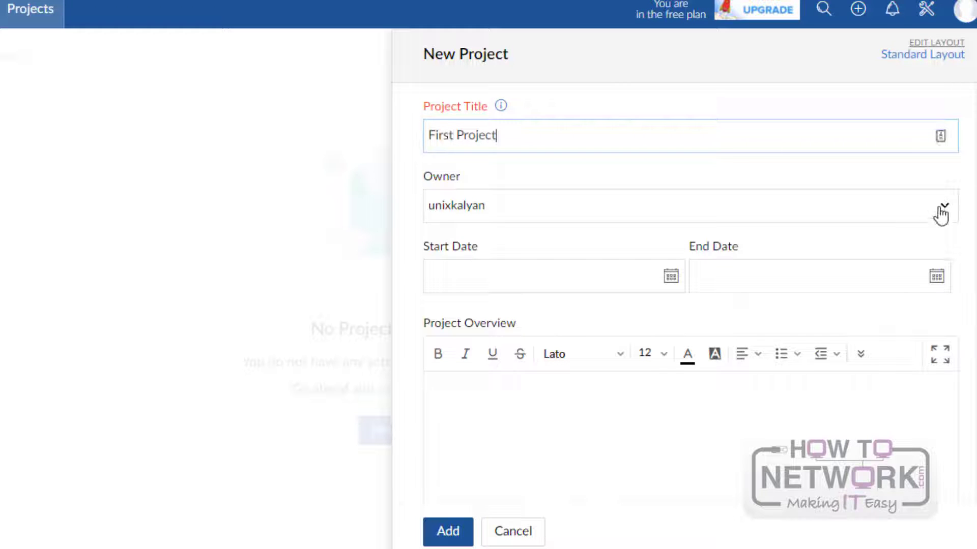
left_click(941, 213)
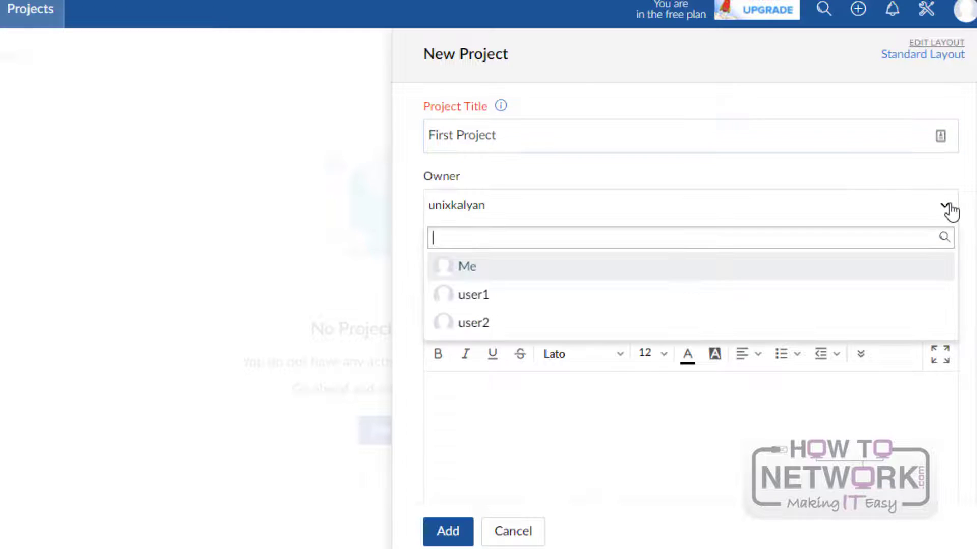
left_click(480, 296)
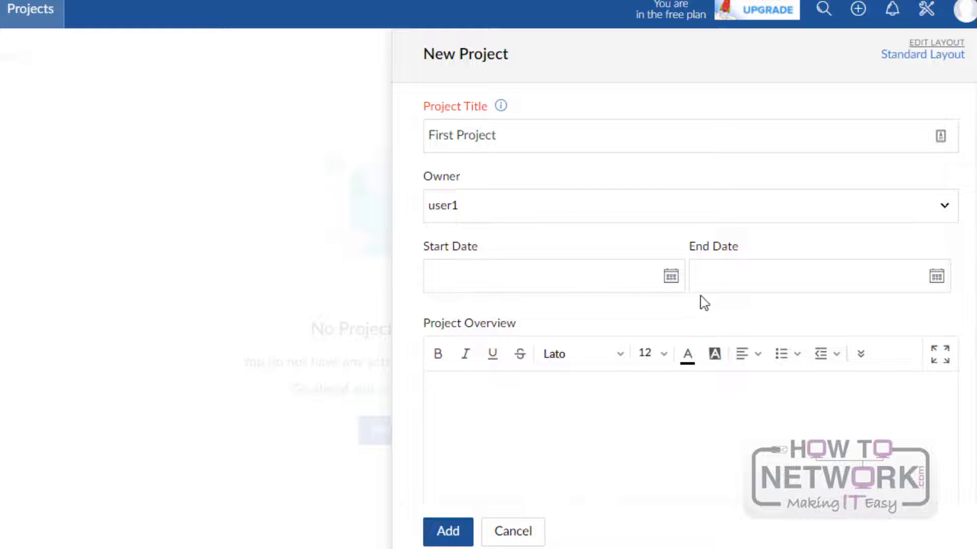
Step: Set the project's start date to 08-18-2020 and its end date to 10-17-2020
left_click(671, 276)
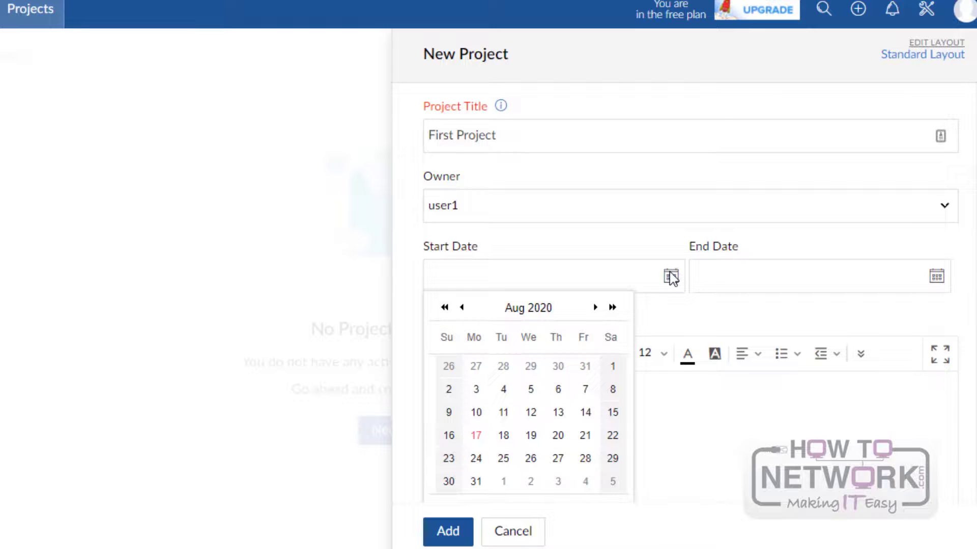
left_click(503, 438)
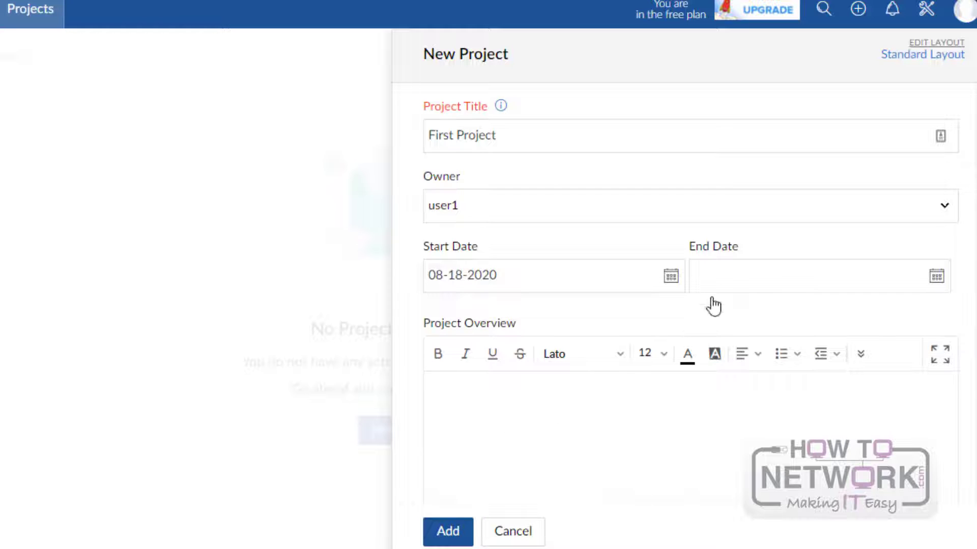
left_click(935, 278)
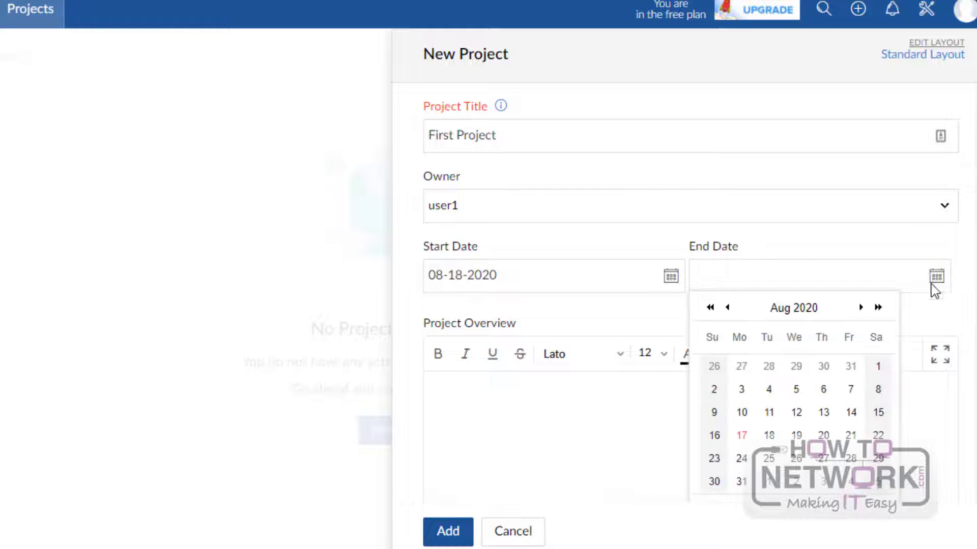
left_click(861, 308)
left_click(860, 308)
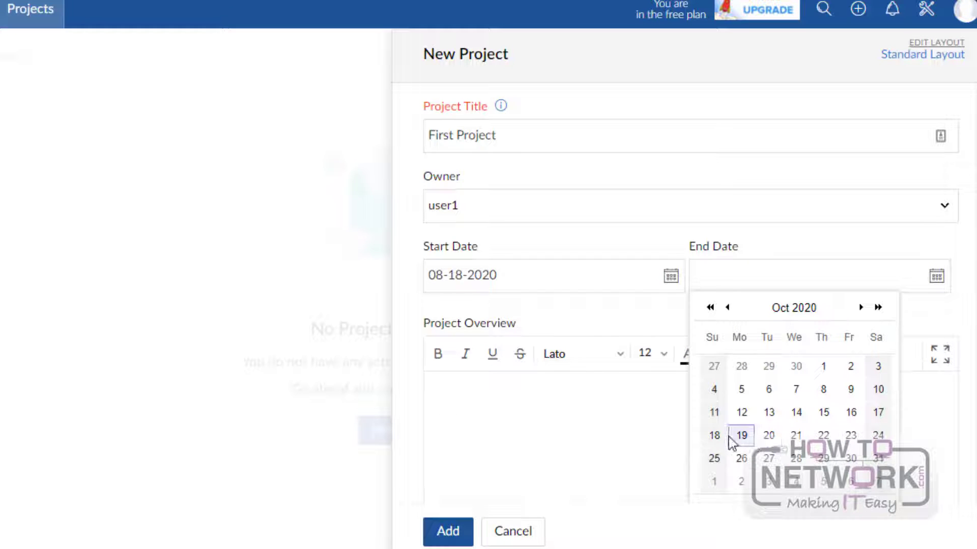
left_click(878, 412)
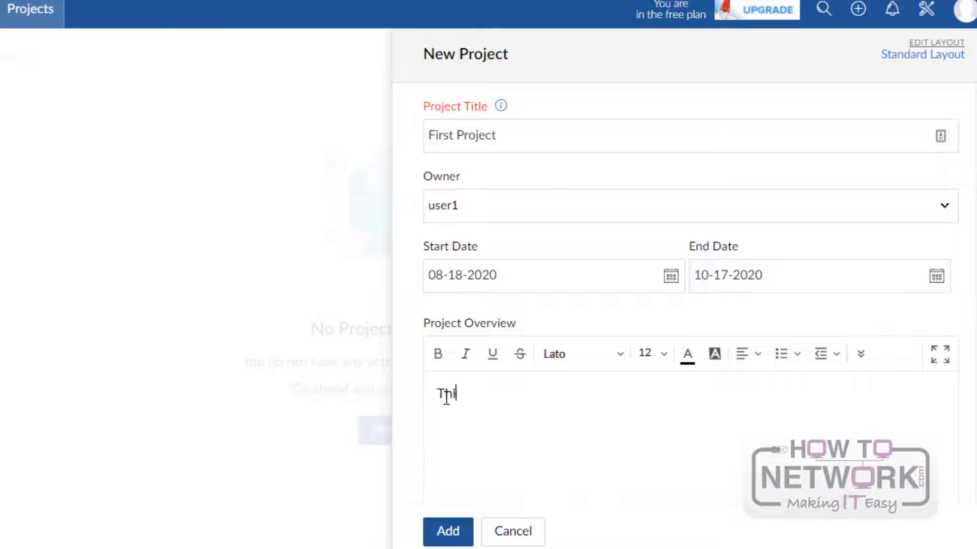
Step: Enter "This is First Demo Project" as the project overview
type("s is First De")
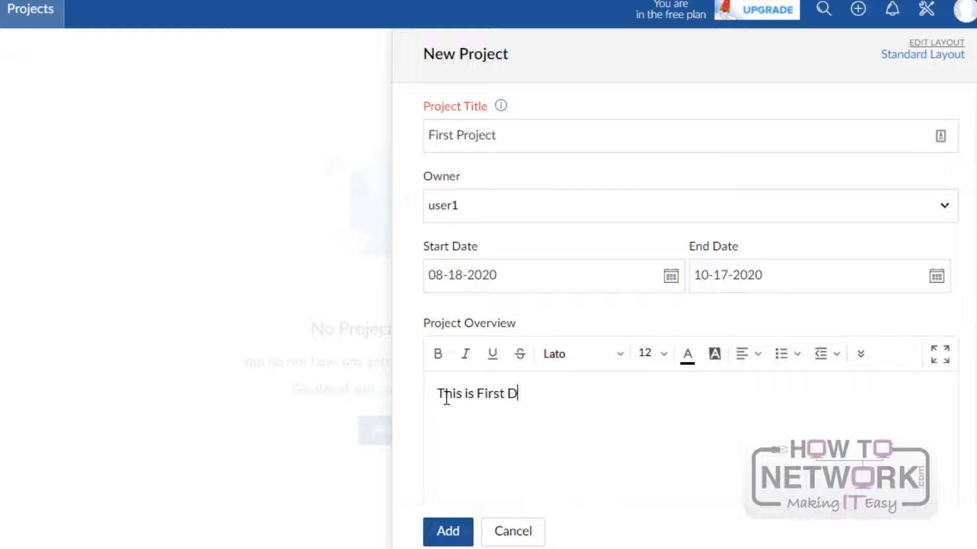
key("BackSpace")
key("BackSpace")
type("Demo Project")
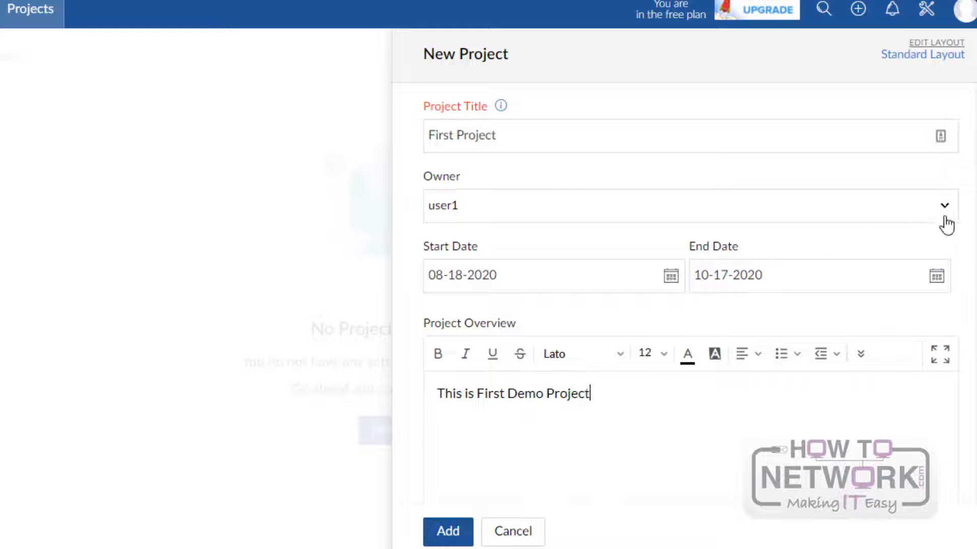
Step: Keep Standard Layout as the project's task layout and create a new tag "First" for it
scroll(944, 220, "down", 2)
scroll(692, 293, "down", 5)
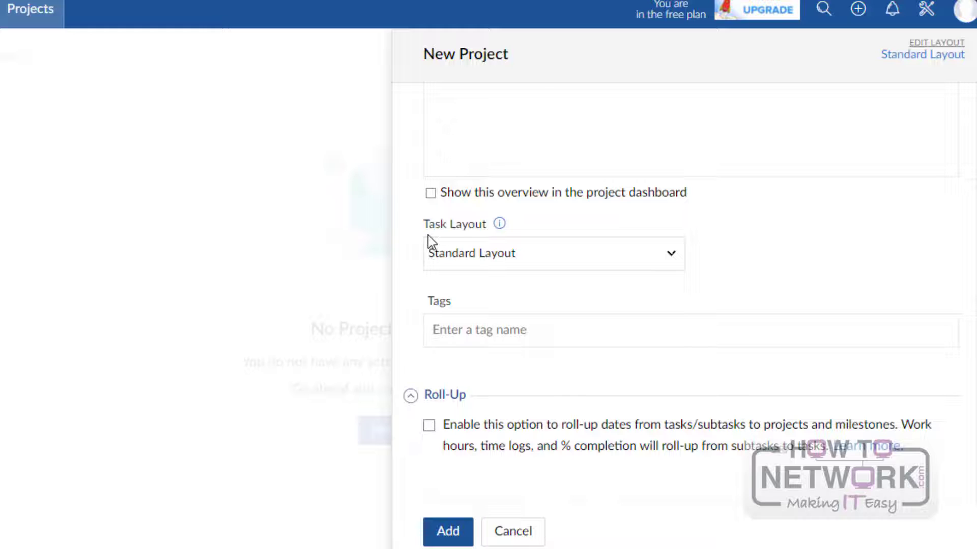
left_click(672, 254)
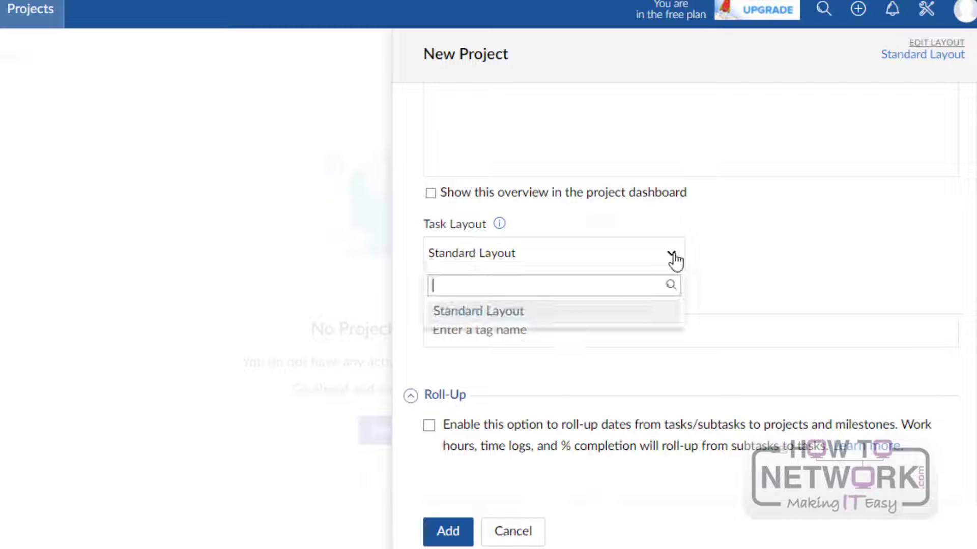
left_click(459, 312)
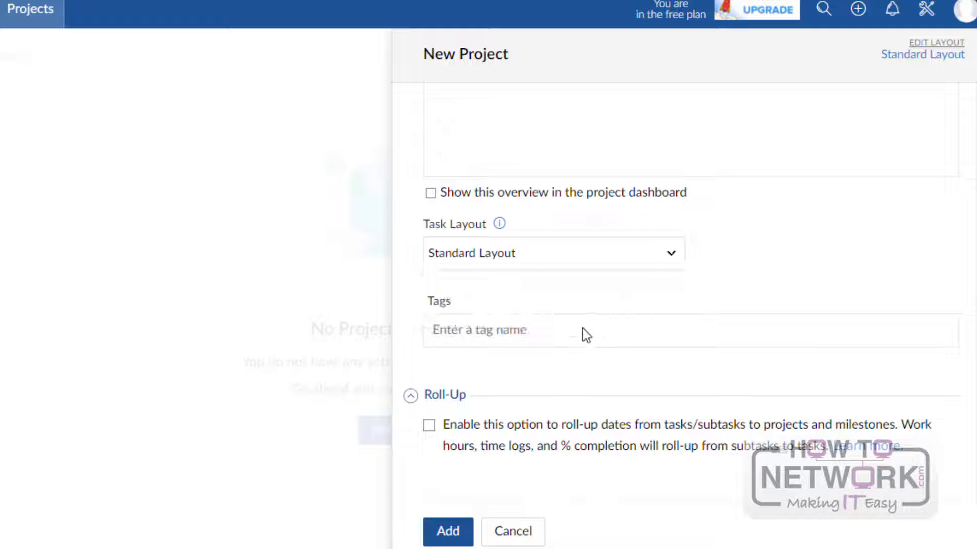
left_click(459, 327)
type("First")
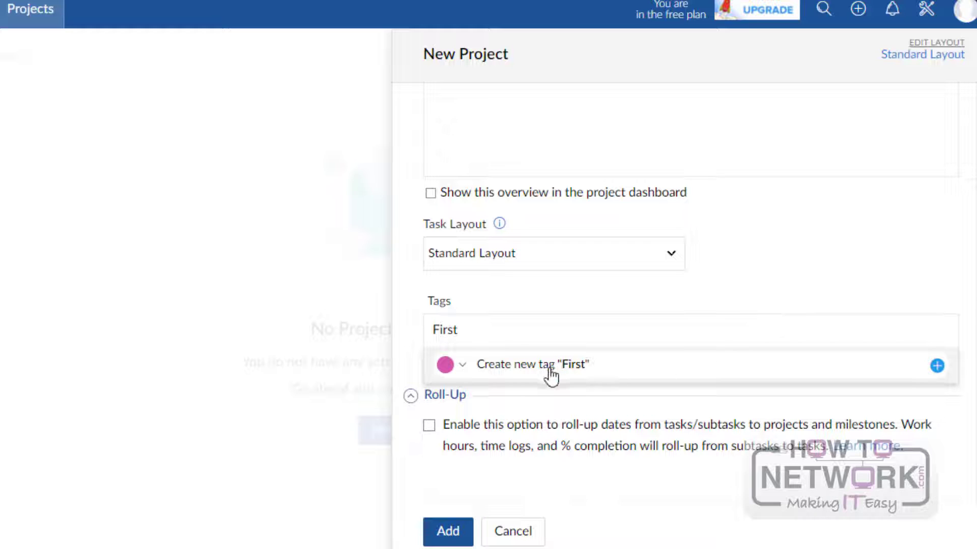
left_click(572, 369)
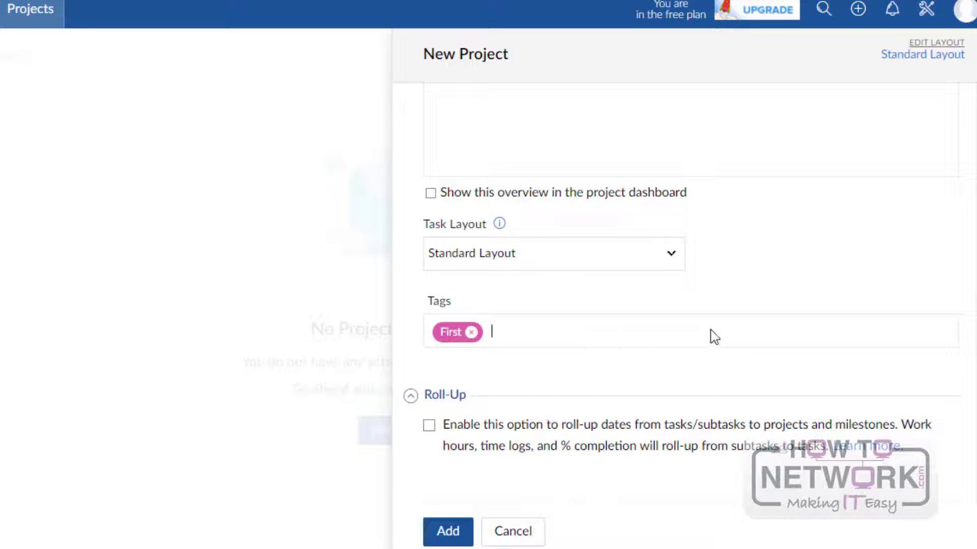
Step: Enable the Chat, Forums and Pages tabs for the project and add it with Private access
scroll(497, 333, "down", 3)
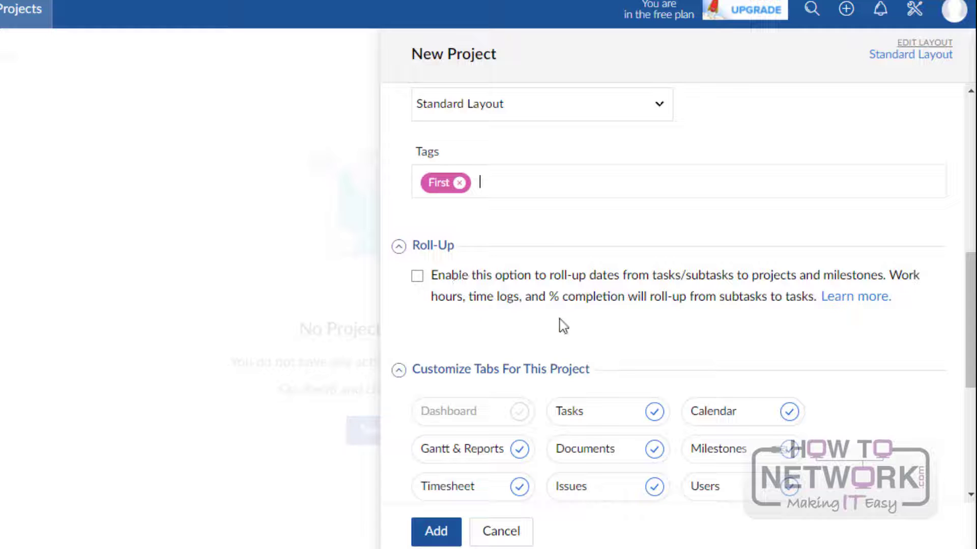
left_click_drag(970, 321, 971, 393)
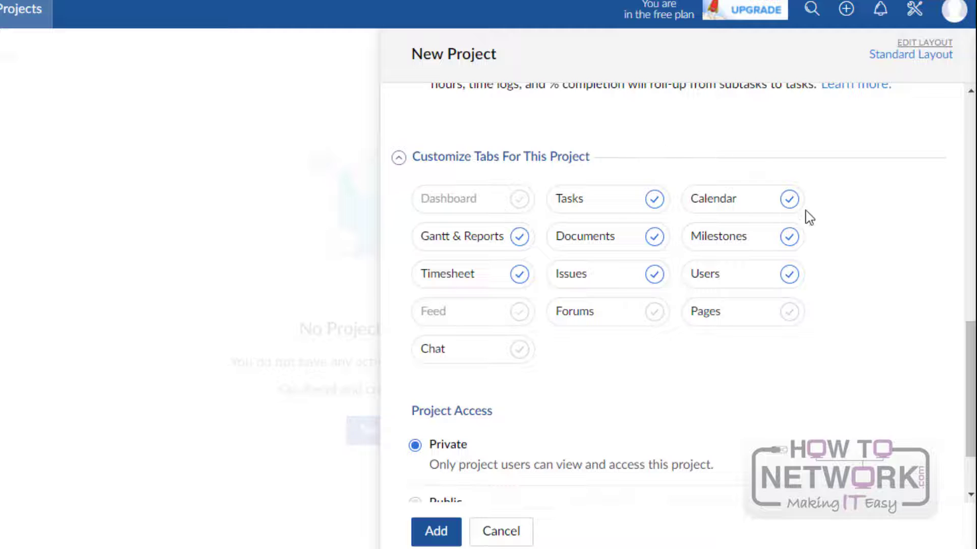
left_click(436, 203)
left_click(519, 351)
left_click(654, 312)
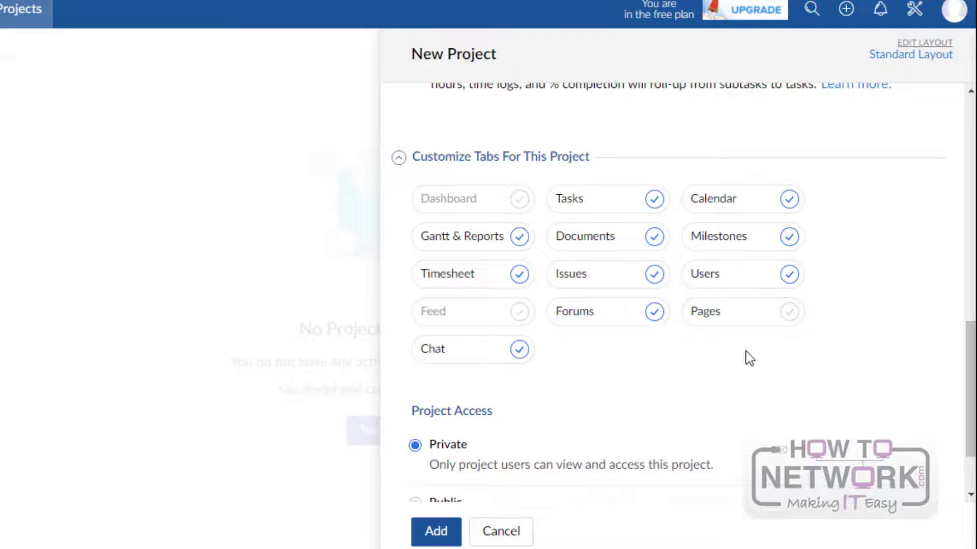
left_click(791, 314)
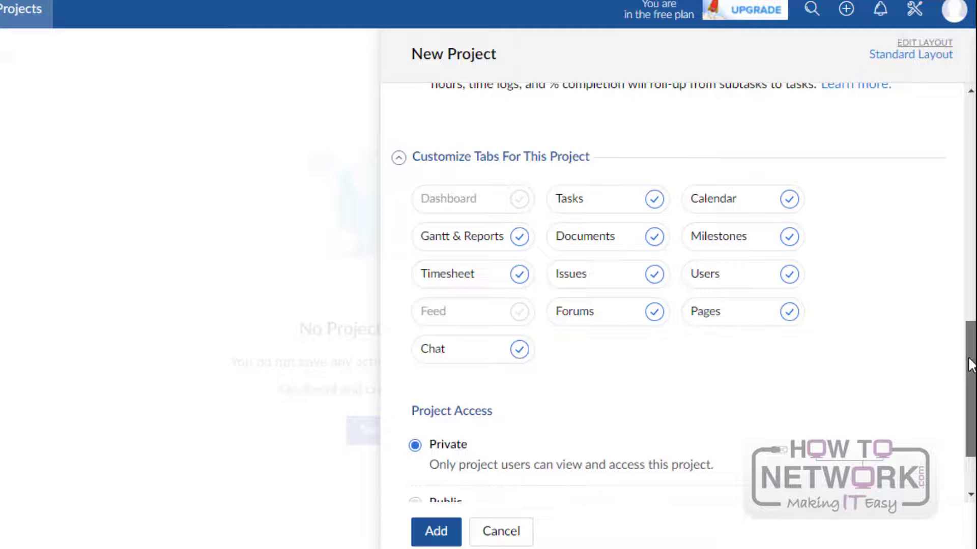
scroll(970, 364, "down", 2)
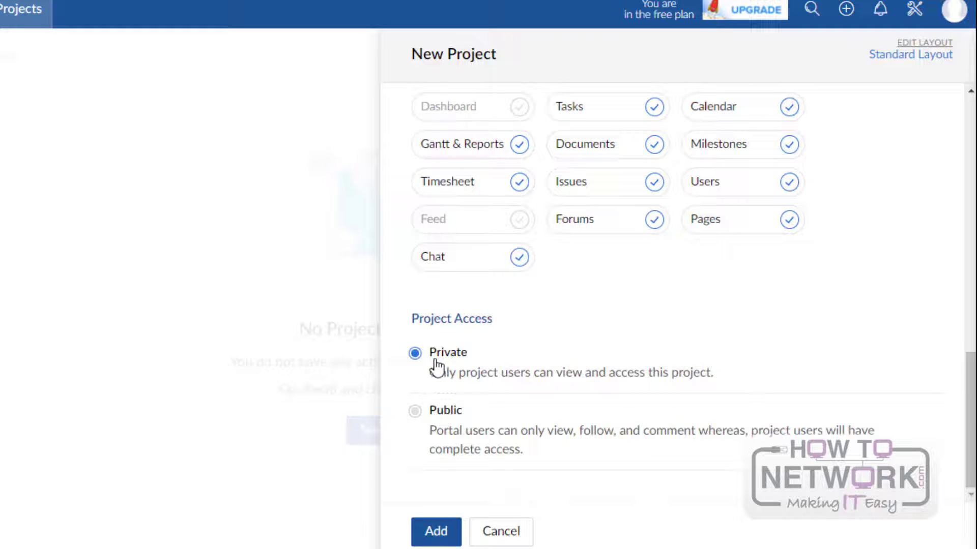
left_click(430, 541)
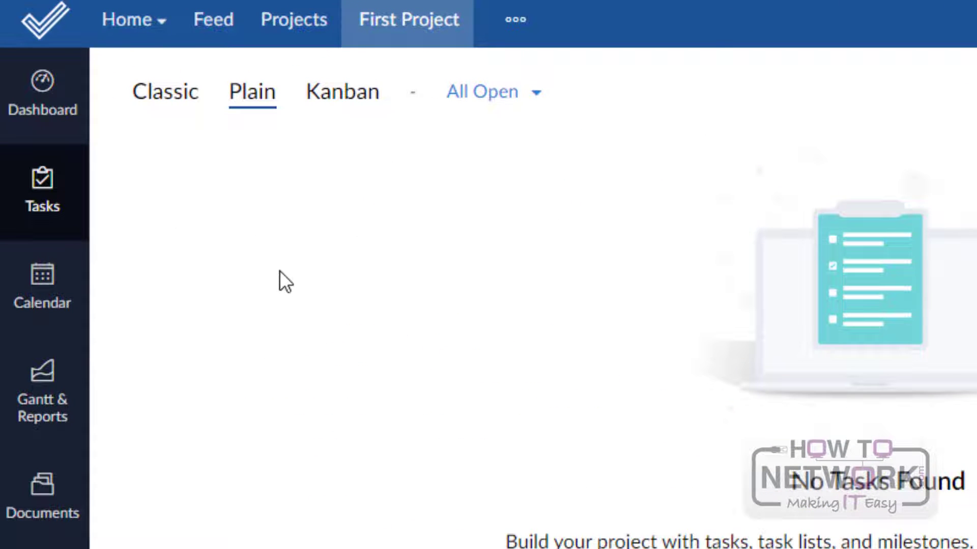
Step: Open First Project's dashboard and examine its widgets, from task and user status to the tasks and issues for team members
left_click(418, 28)
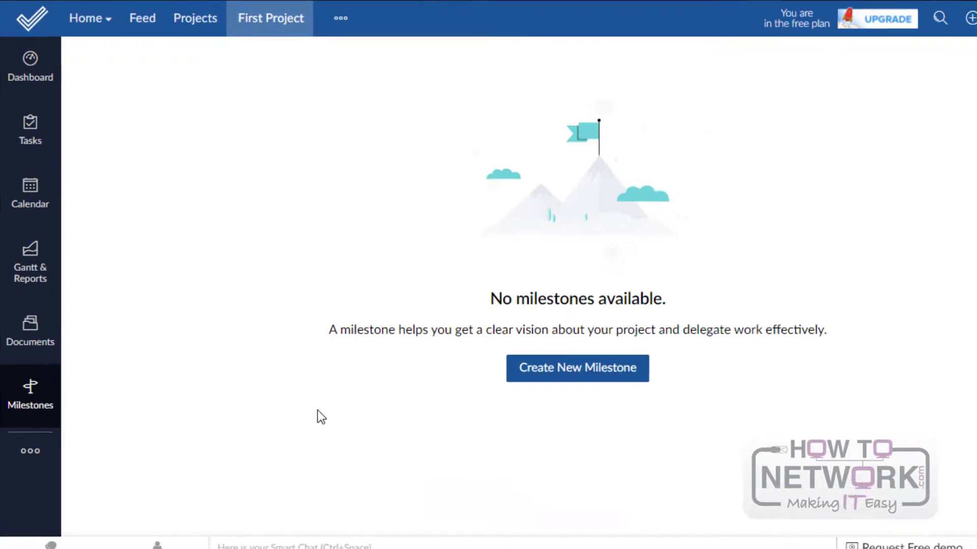
left_click(30, 72)
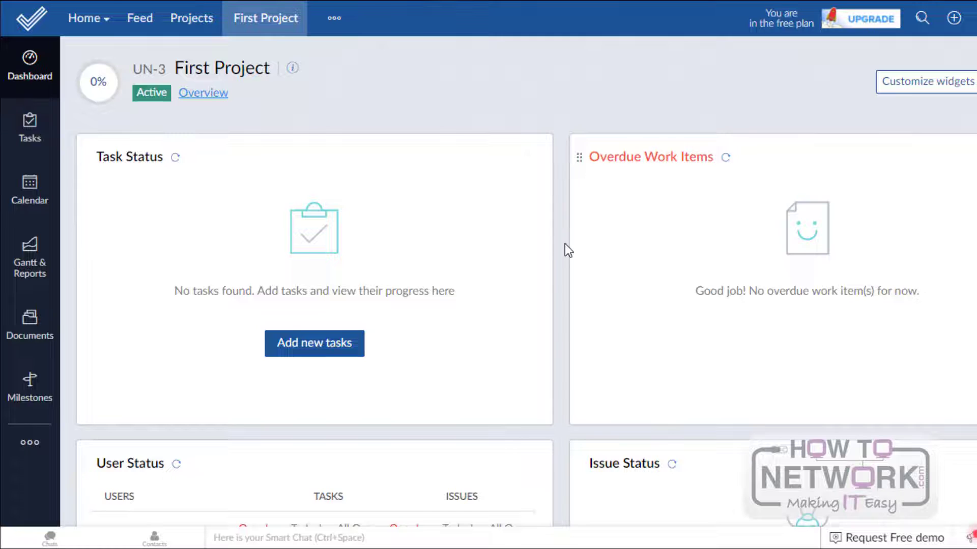
scroll(566, 249, "down", 5)
scroll(565, 243, "up", 5)
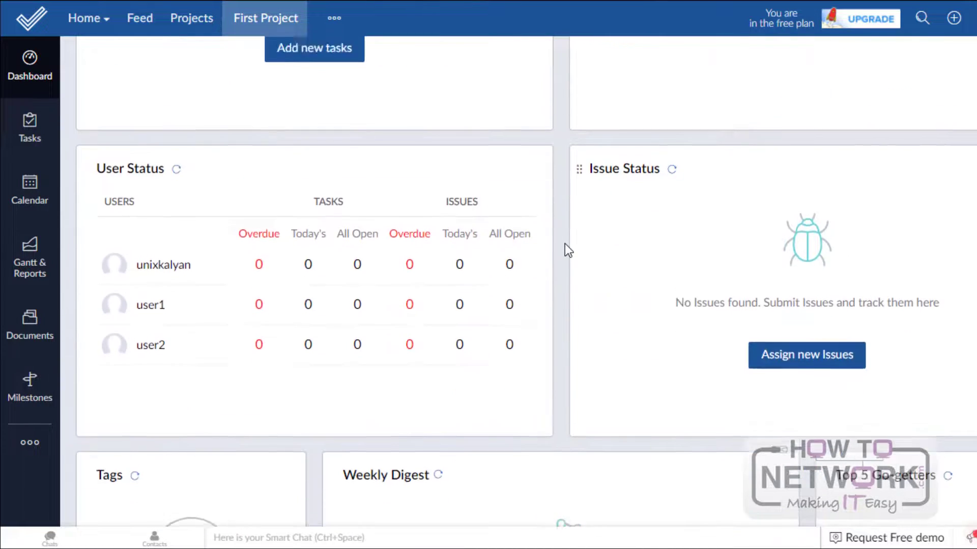
left_click(83, 23)
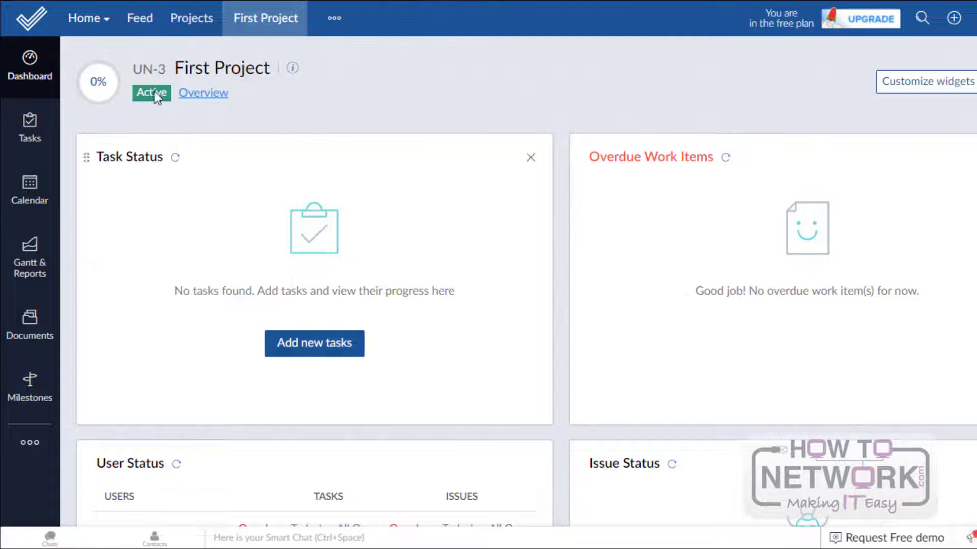
mouse_move(78, 15)
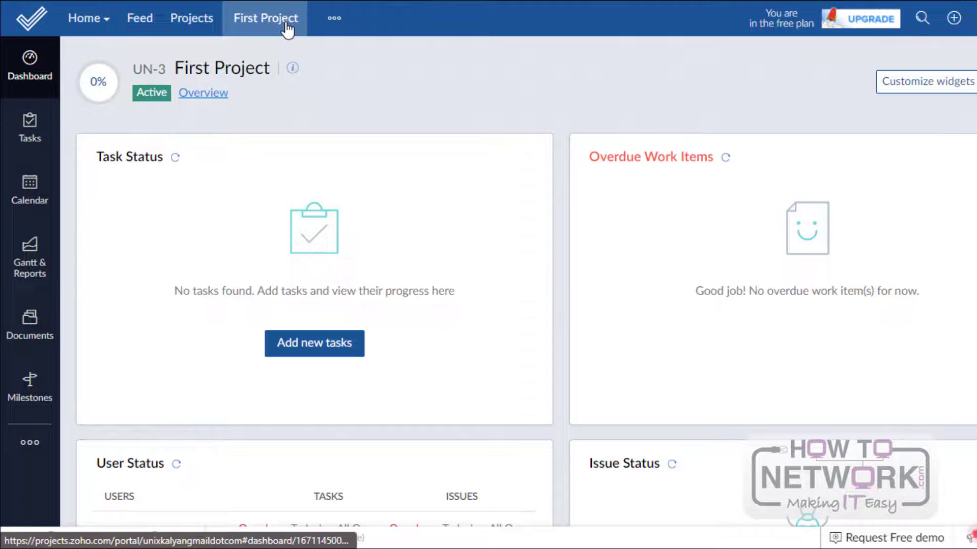
mouse_move(94, 23)
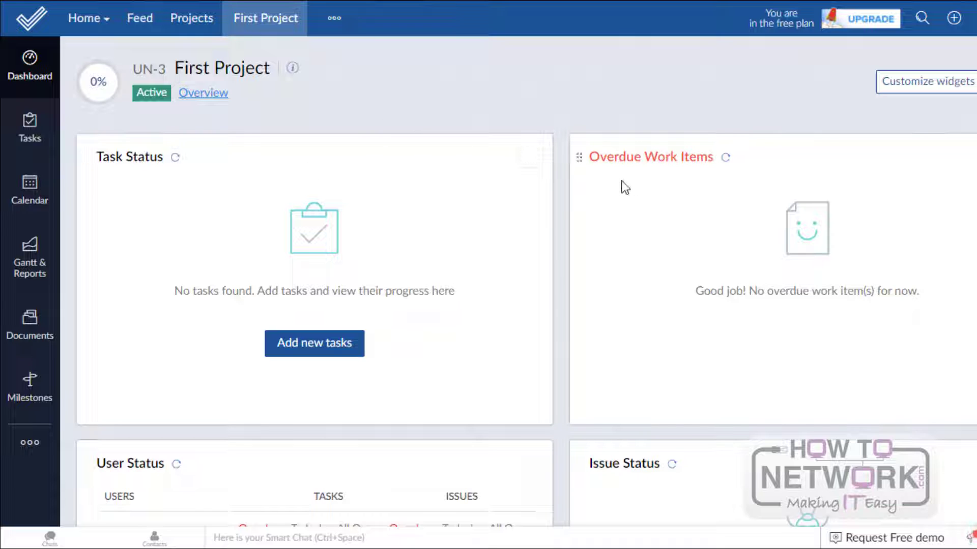
scroll(560, 263, "down", 8)
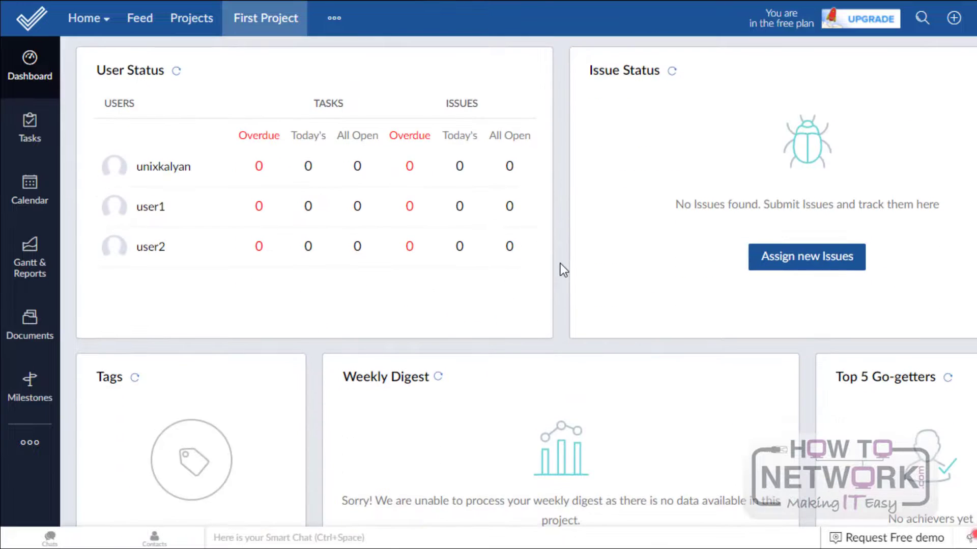
scroll(560, 263, "down", 5)
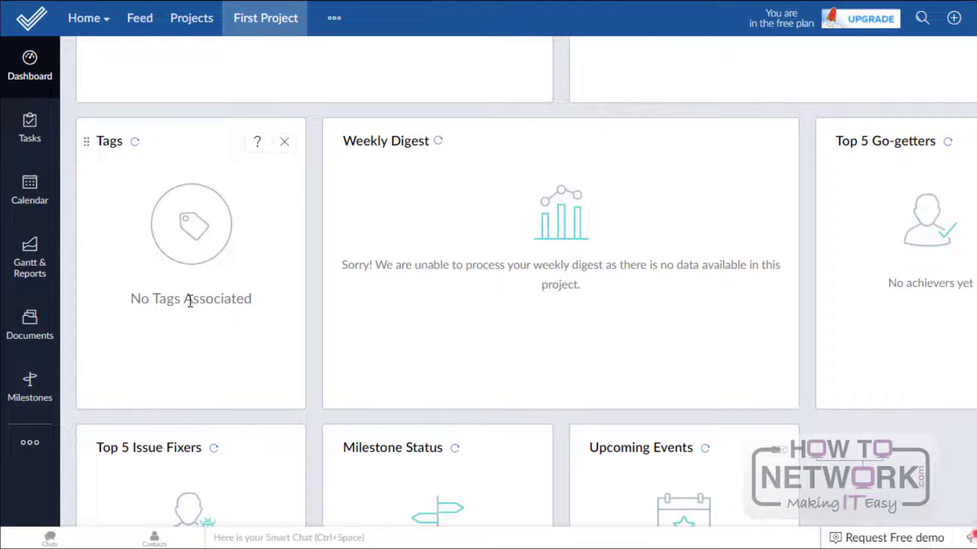
scroll(558, 329, "down", 3)
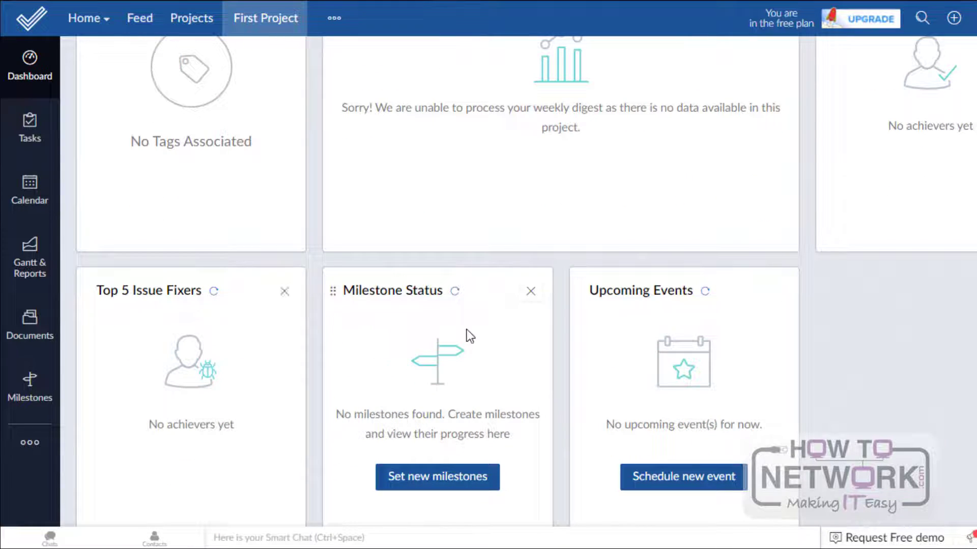
scroll(527, 327, "down", 5)
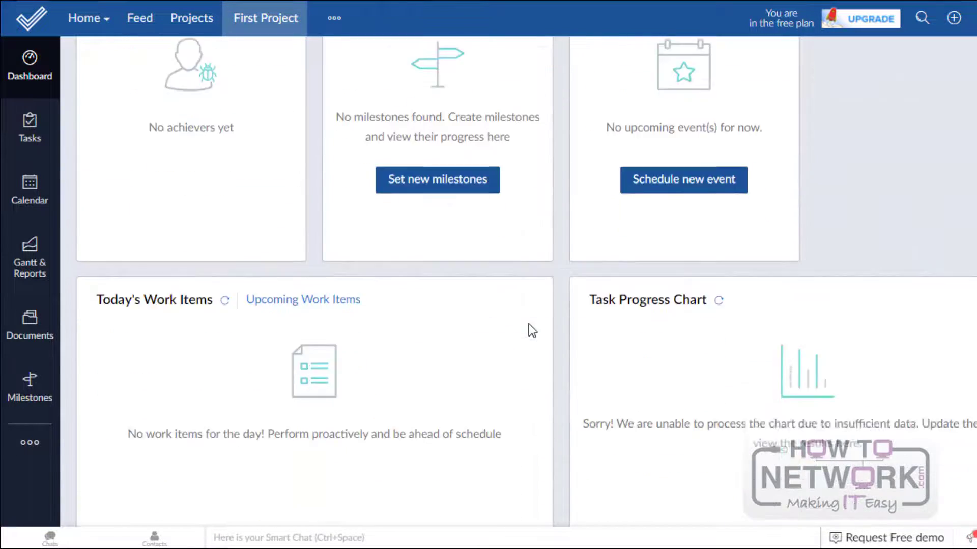
scroll(532, 330, "down", 6)
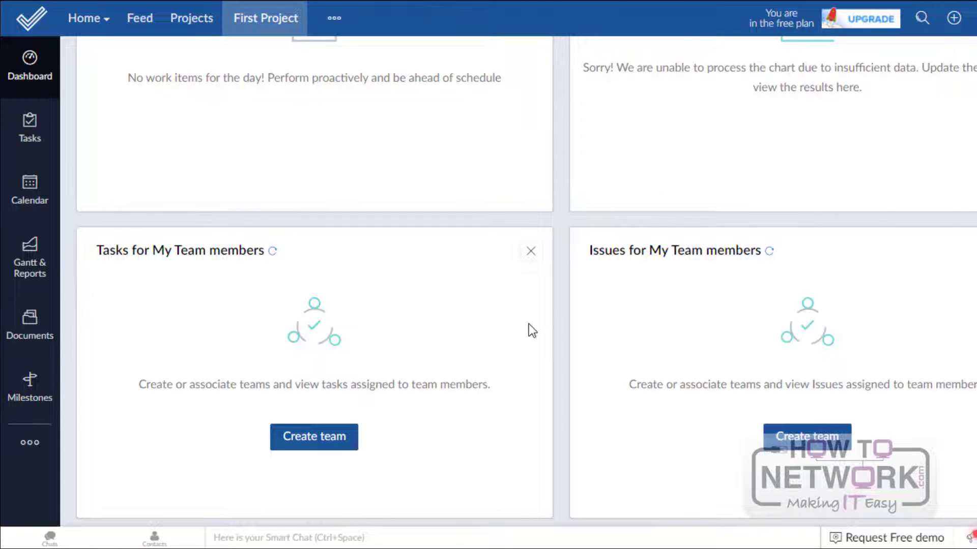
Step: Start a new milestone in First Project and name it "First MileStone"
scroll(529, 325, "up", 14)
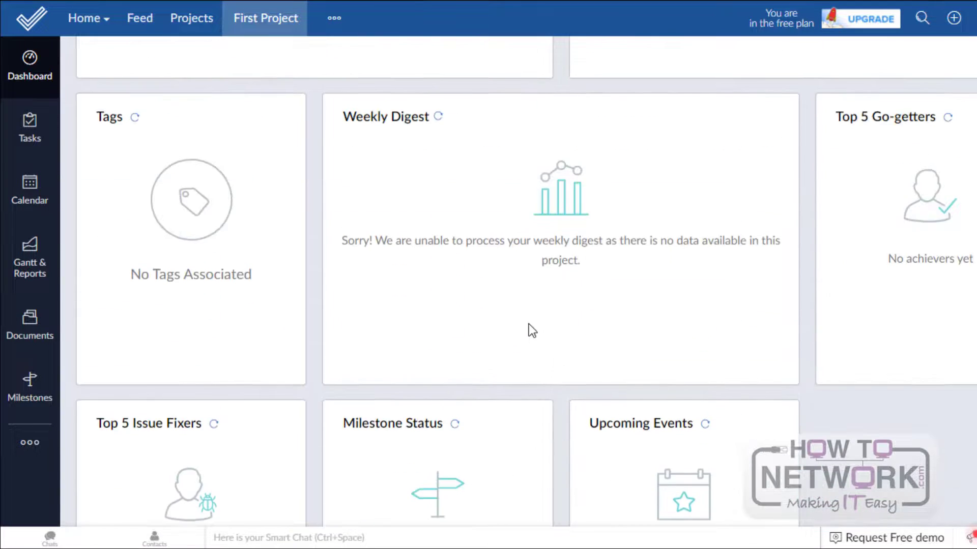
scroll(529, 324, "up", 11)
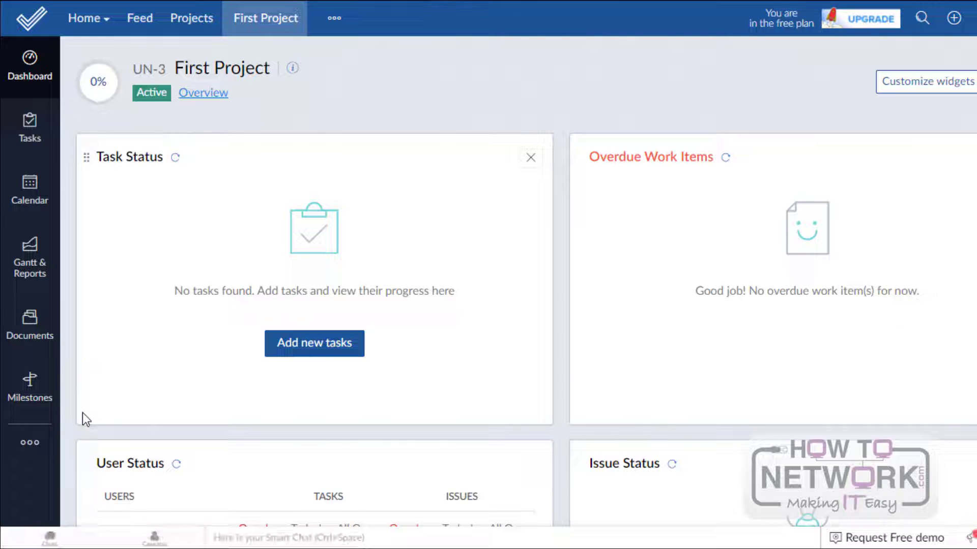
left_click(31, 391)
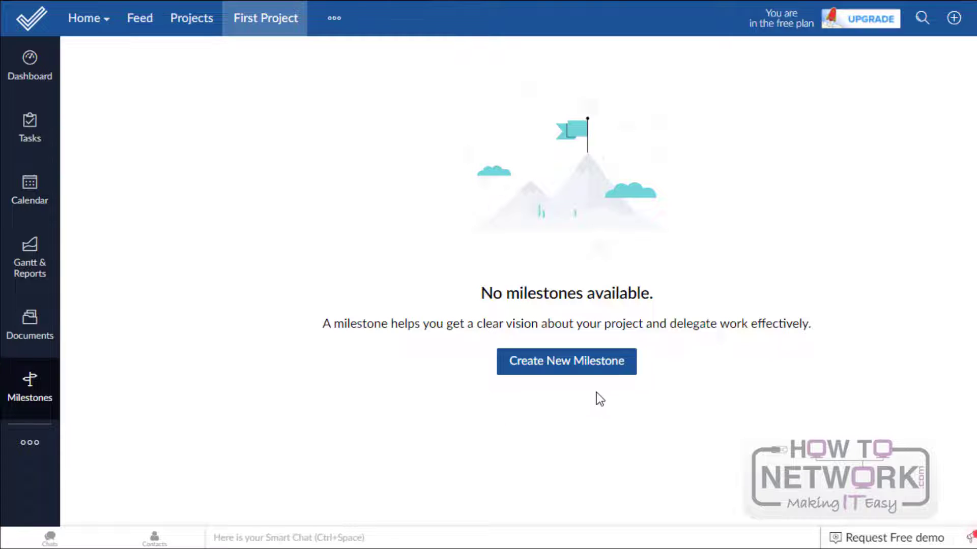
left_click(574, 369)
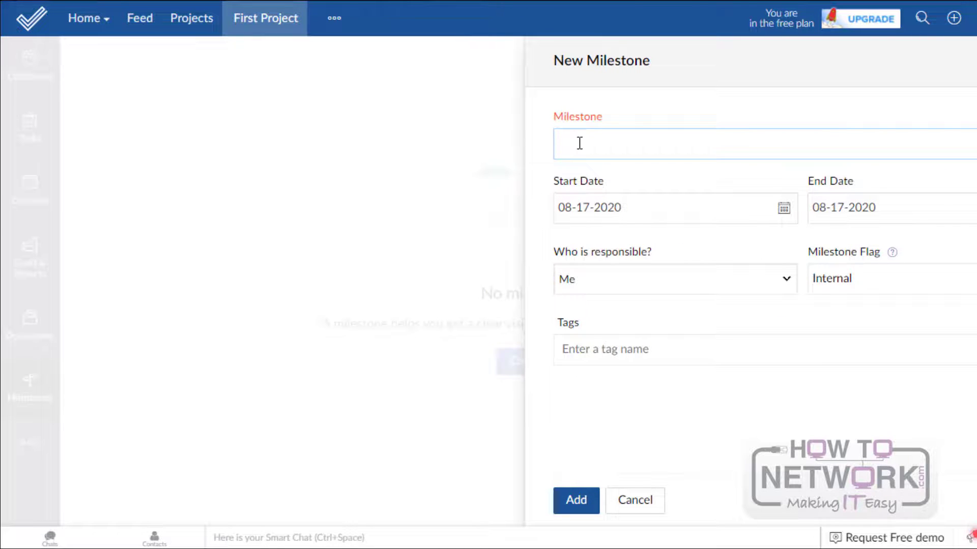
type("First MileStone")
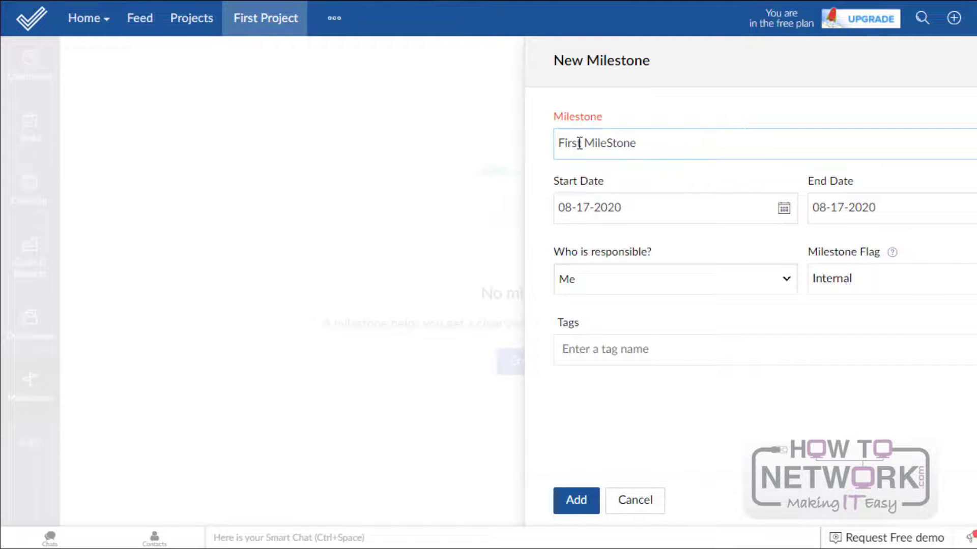
Step: Set the milestone's start date to 08-18-2020 and its end date to 08-24-2020
left_click(785, 210)
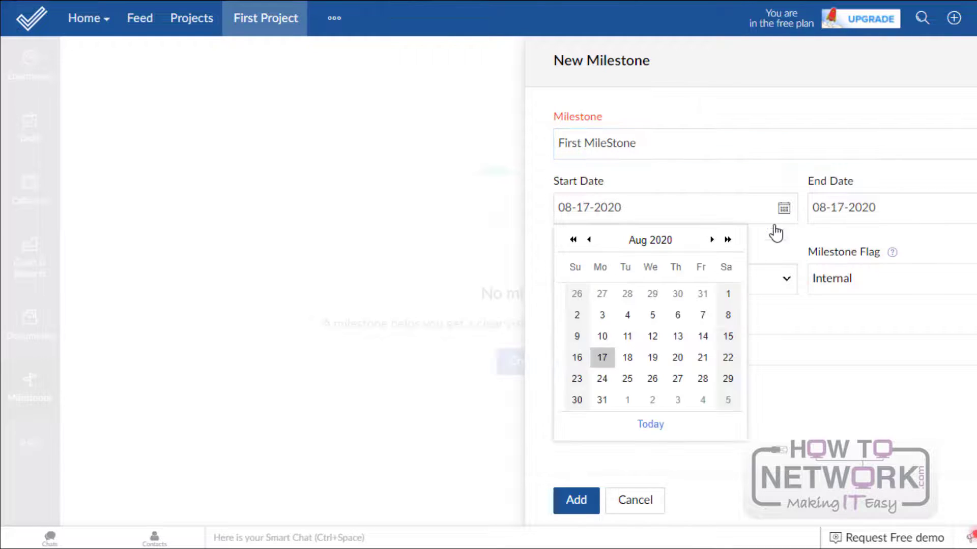
left_click(629, 358)
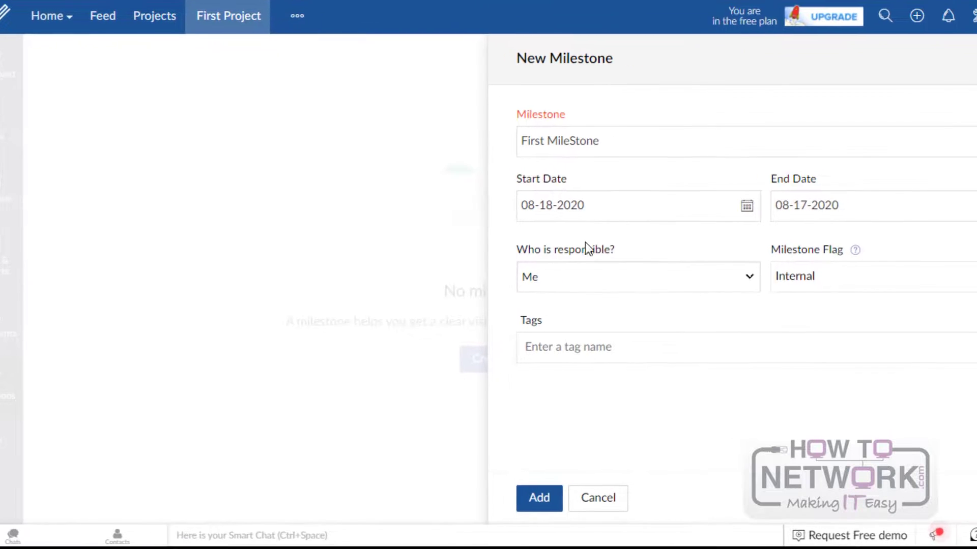
left_click(940, 204)
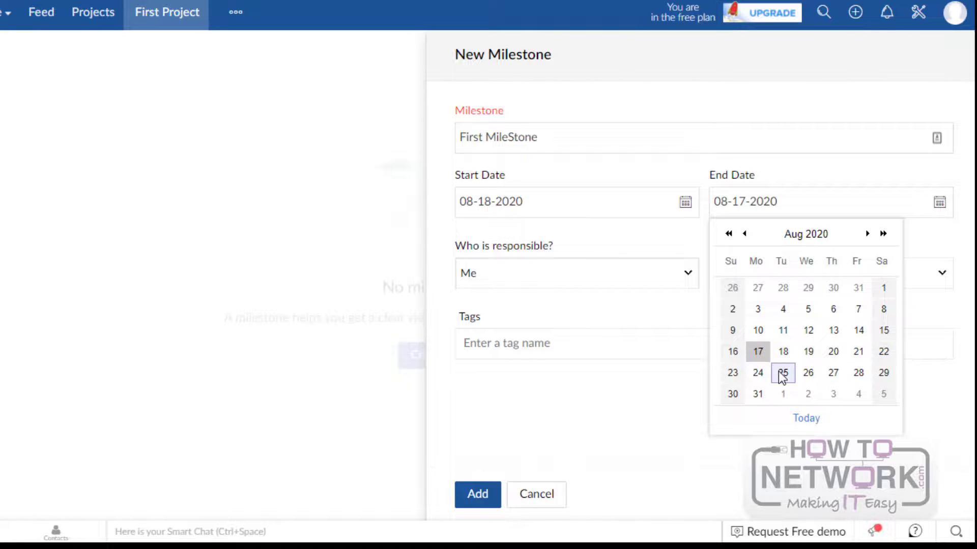
left_click(759, 373)
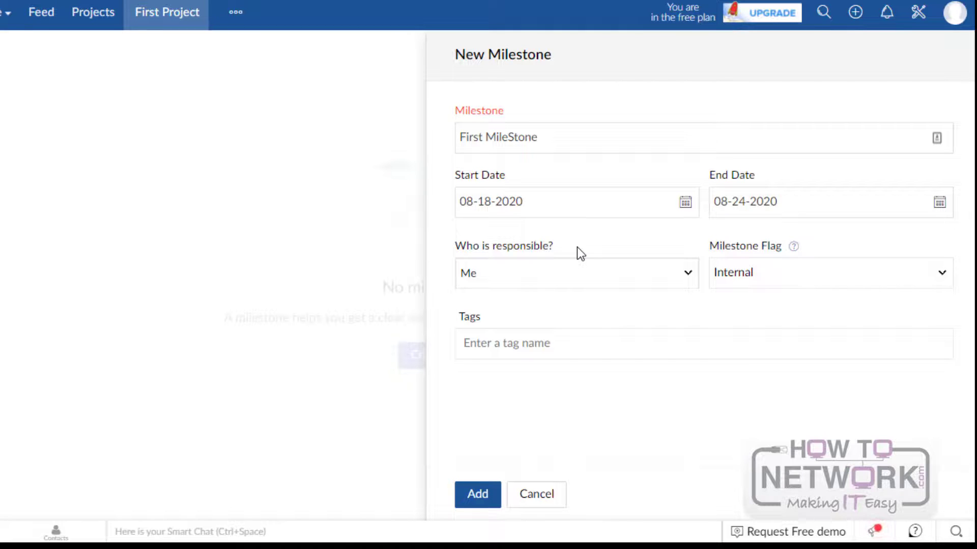
Step: Make user2 responsible for the milestone and keep its milestone flag as Internal
left_click(688, 279)
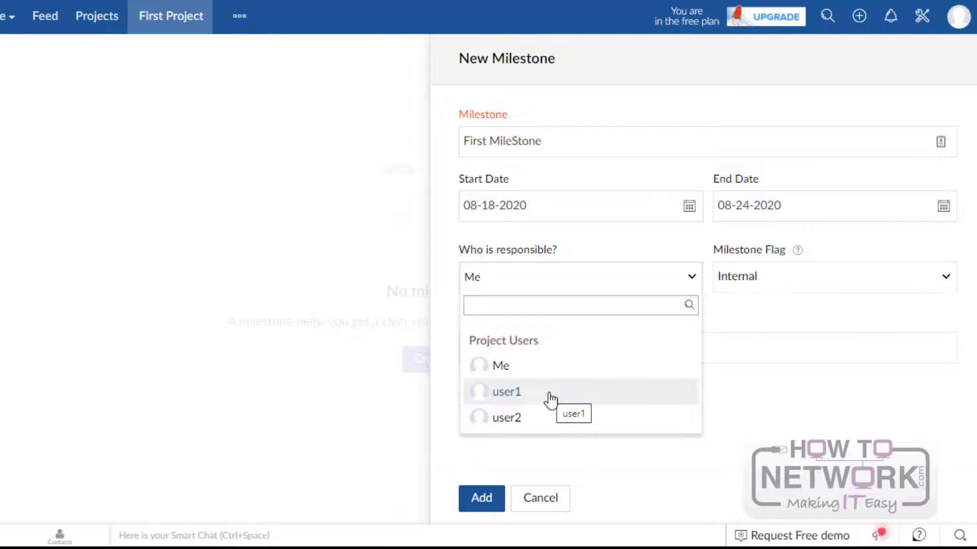
left_click(510, 423)
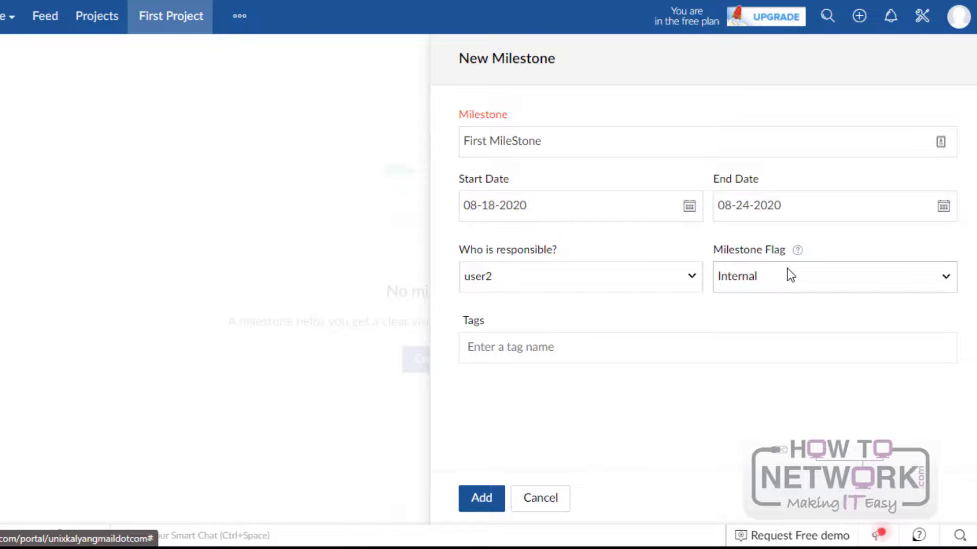
left_click(947, 276)
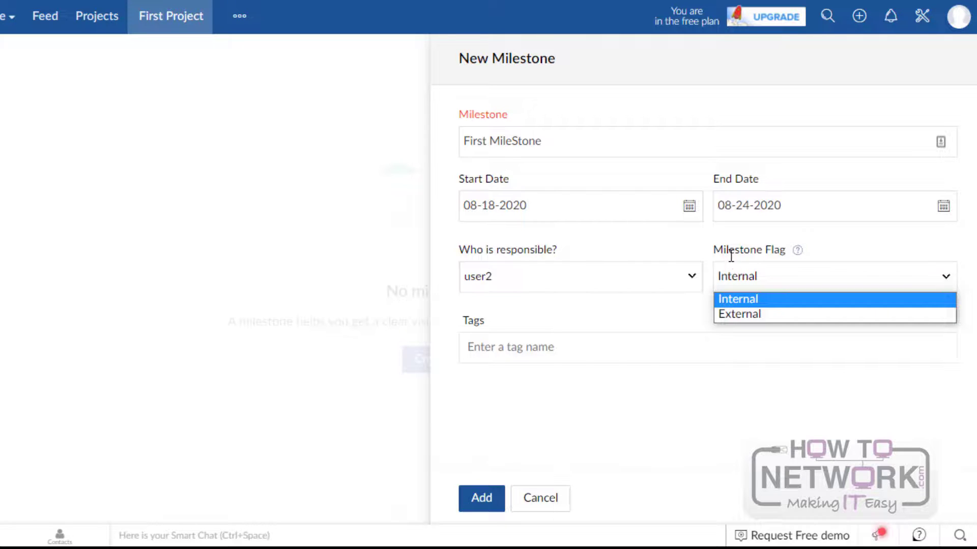
left_click(746, 300)
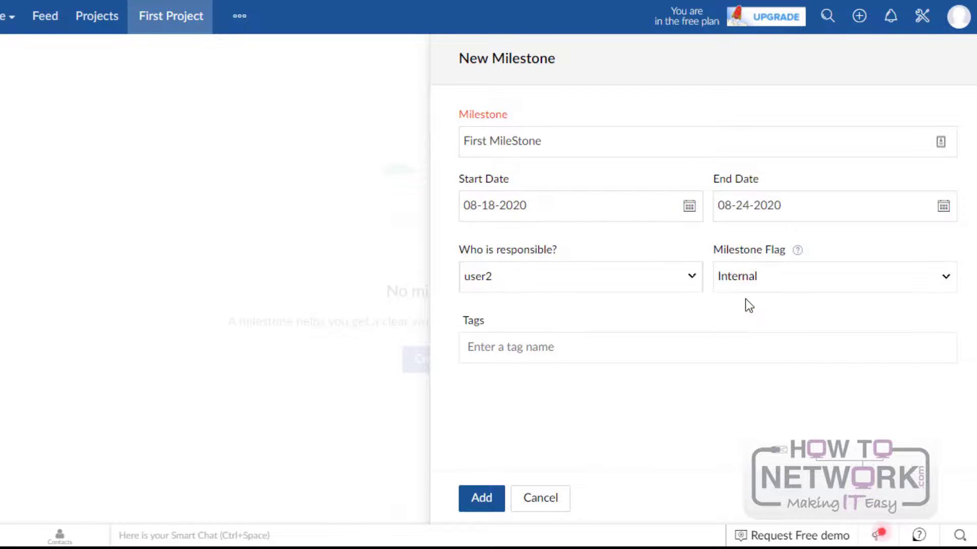
Step: Create a new tag "Mile1" for the milestone and add the milestone to the project
left_click(494, 348)
type("Mile1")
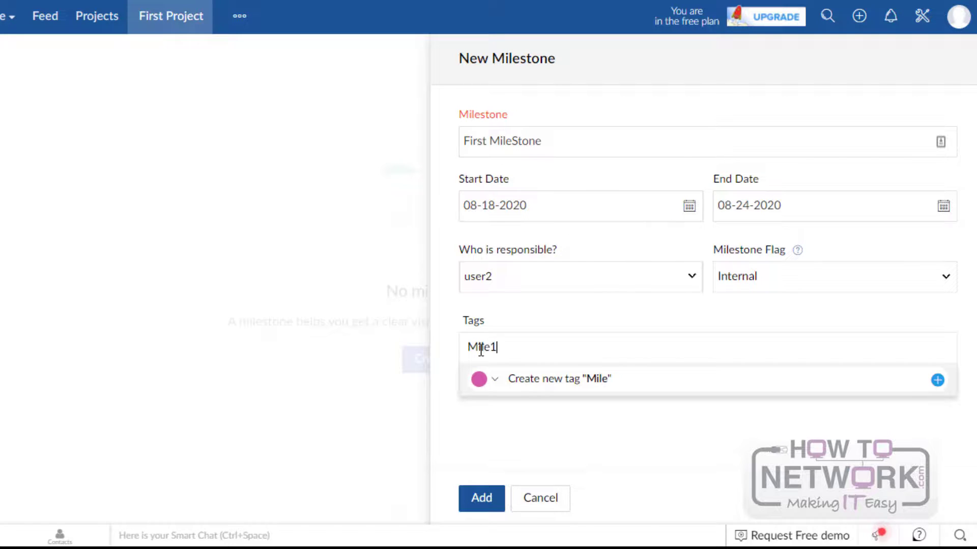
left_click(595, 383)
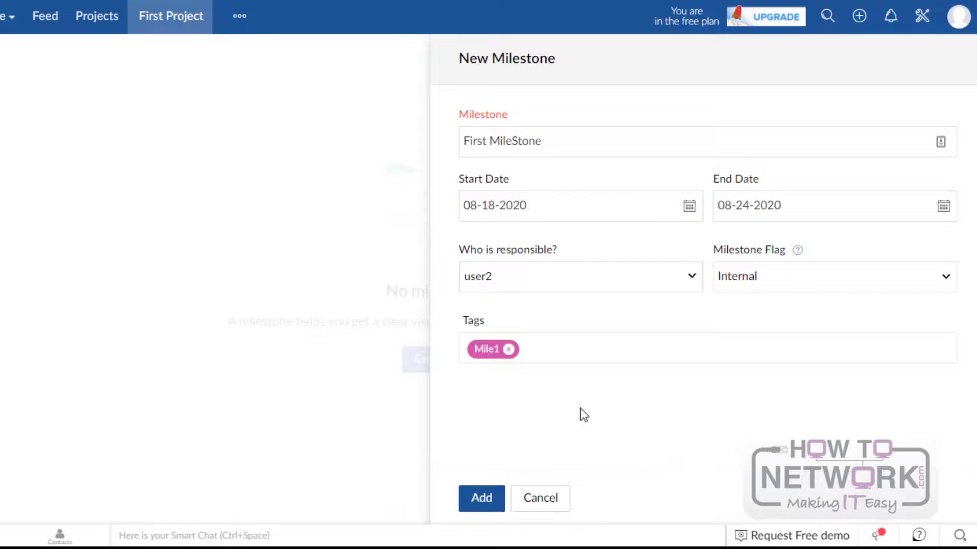
left_click(479, 503)
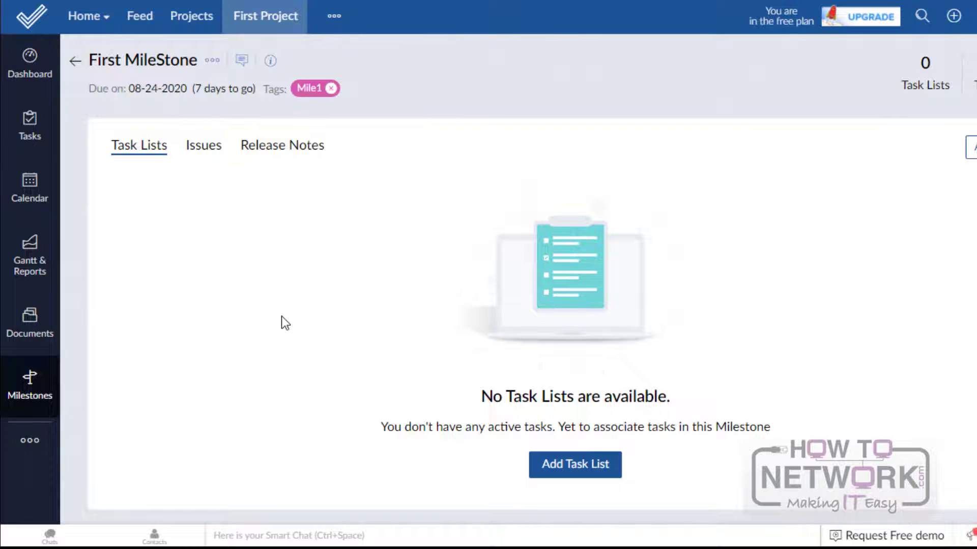
Step: Start a new task list in First MileStone and name it "Task1"
left_click(578, 470)
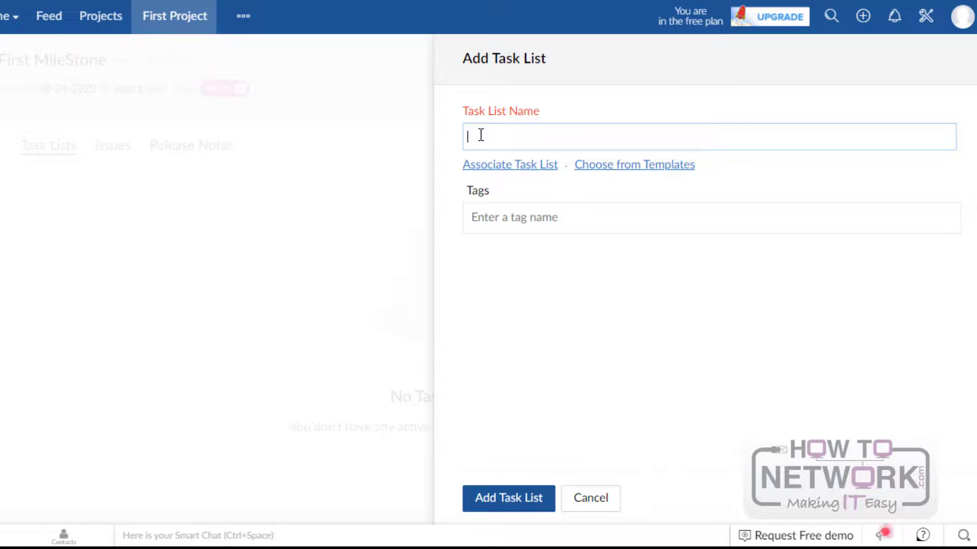
type("Task1")
Step: Try to associate an existing task list and to choose one from the templates, dismissing each warning
left_click(524, 166)
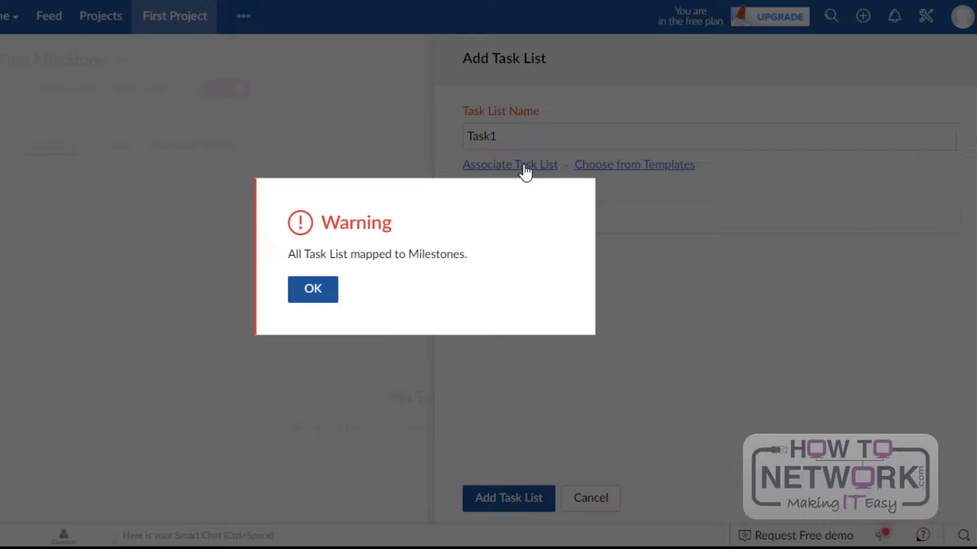
left_click(313, 290)
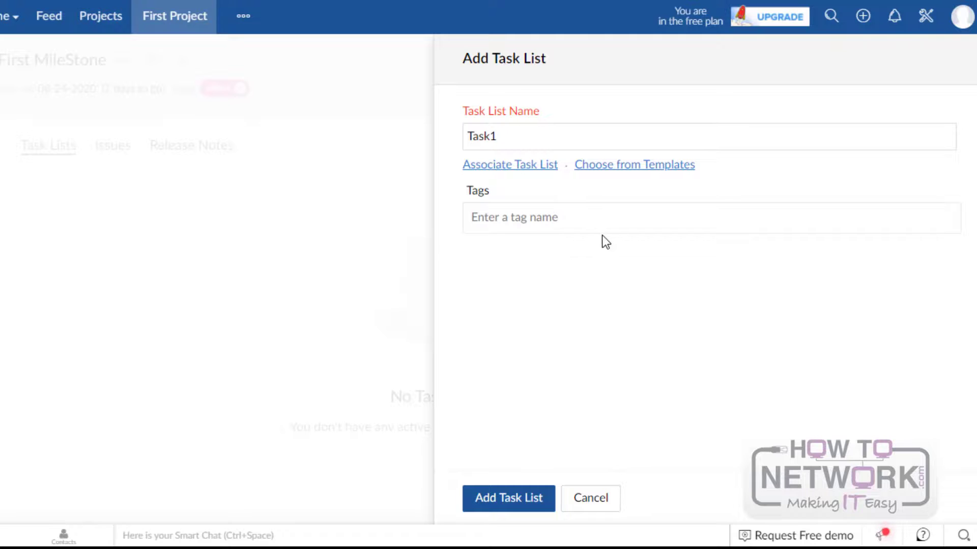
left_click(623, 170)
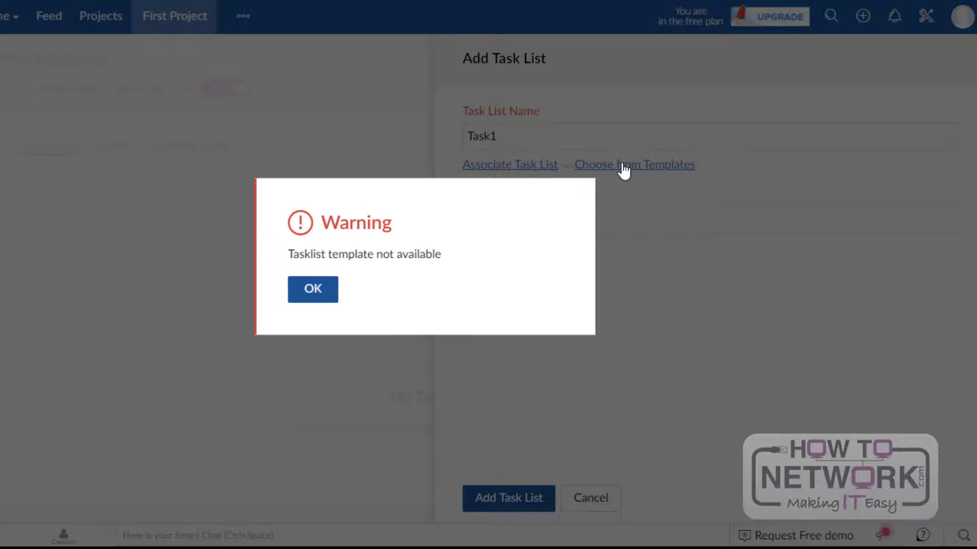
left_click(314, 288)
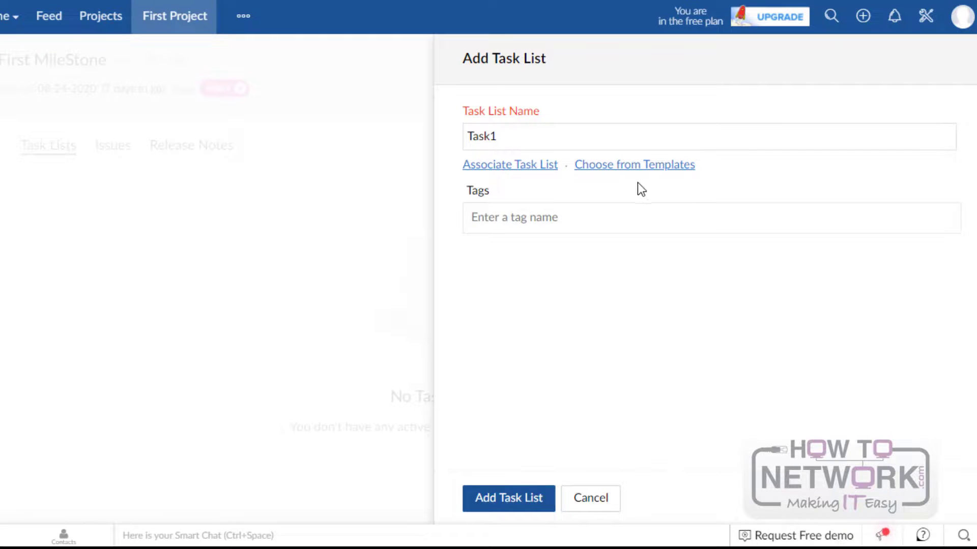
Step: Create a new tag "Task1" for the task list and add the list to the milestone
left_click(491, 218)
type("Tas")
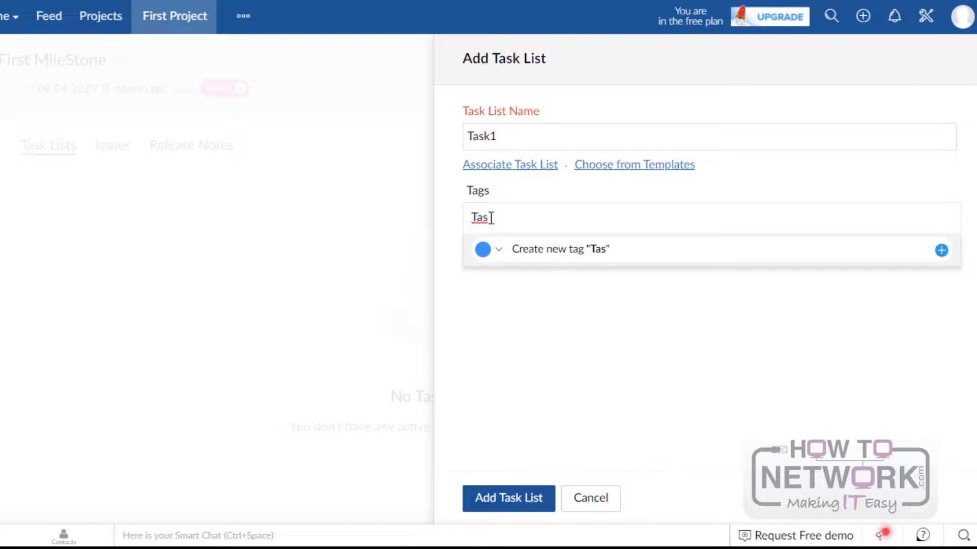
type("k1")
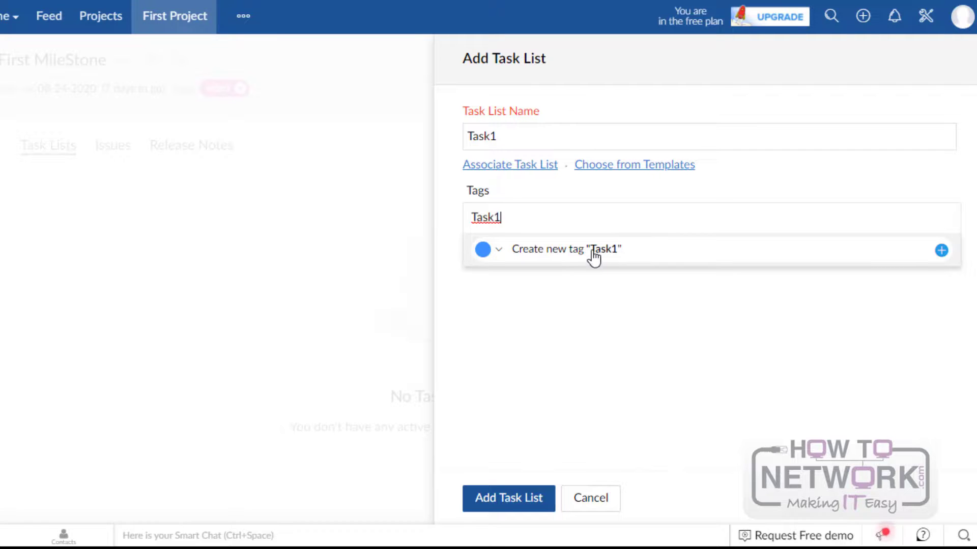
left_click(592, 249)
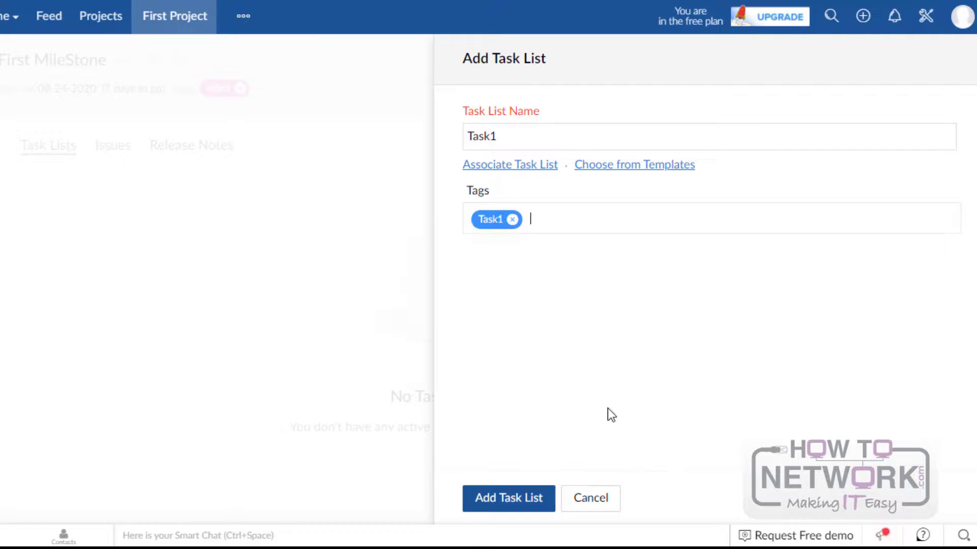
left_click(499, 501)
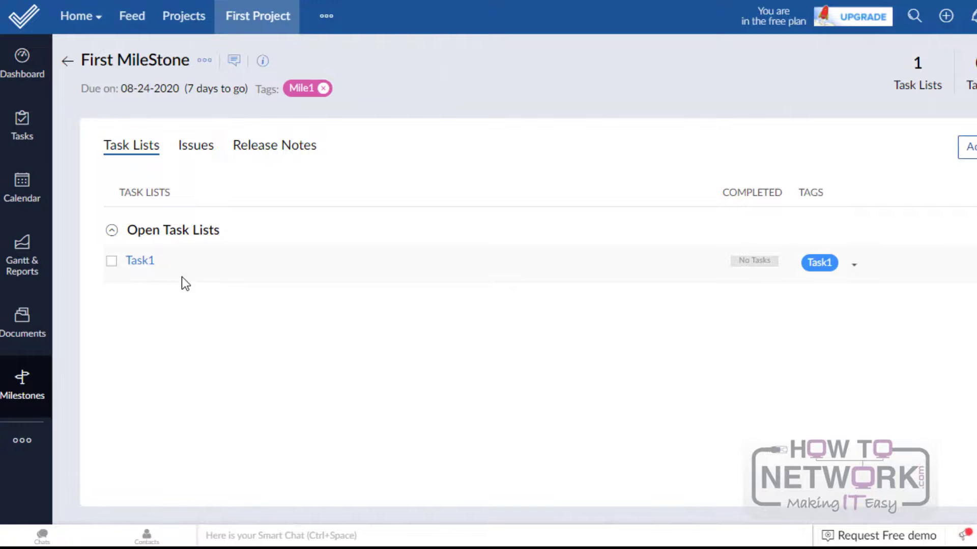
Step: Start a task in the Task1 list named "New Task" with the description "New Task for the Prject"
left_click(141, 261)
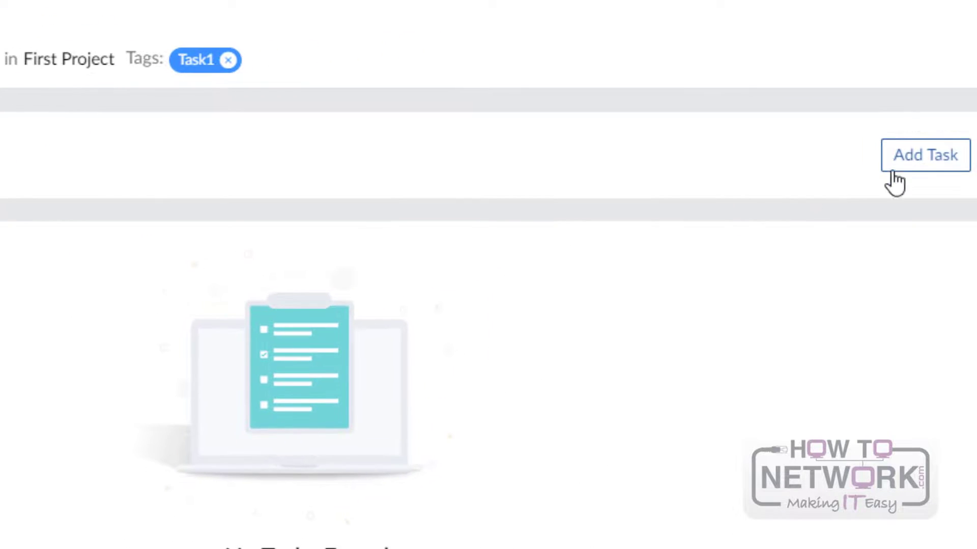
left_click(911, 161)
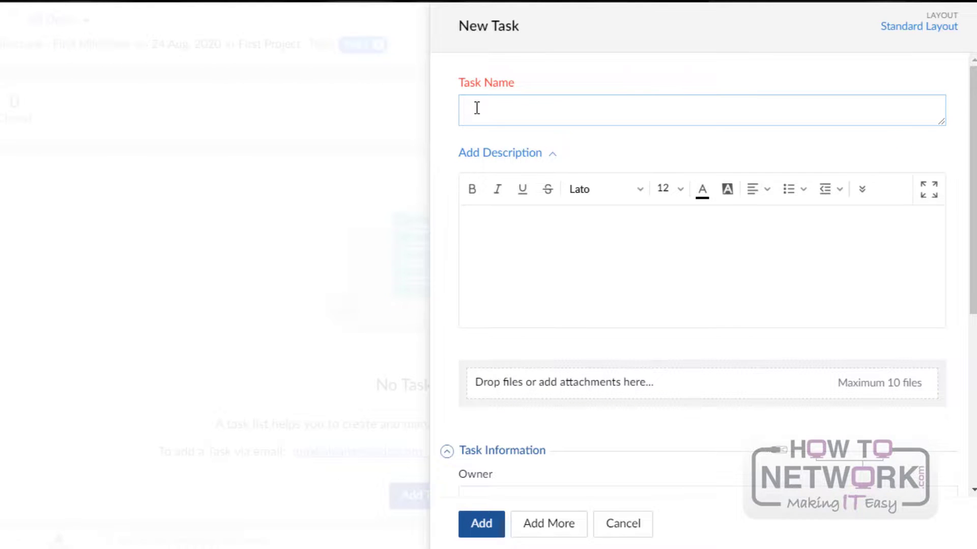
type("New Task")
left_click(486, 235)
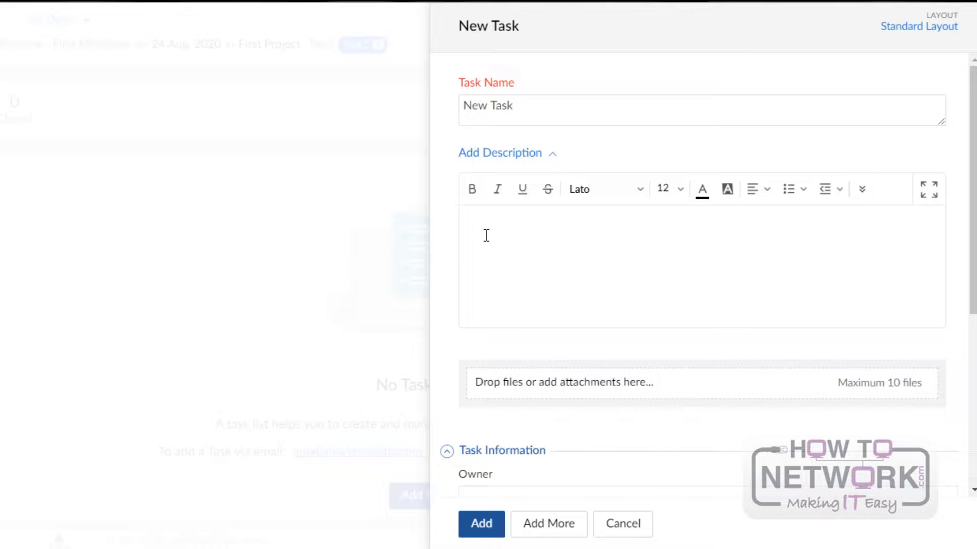
type("New Task for the ")
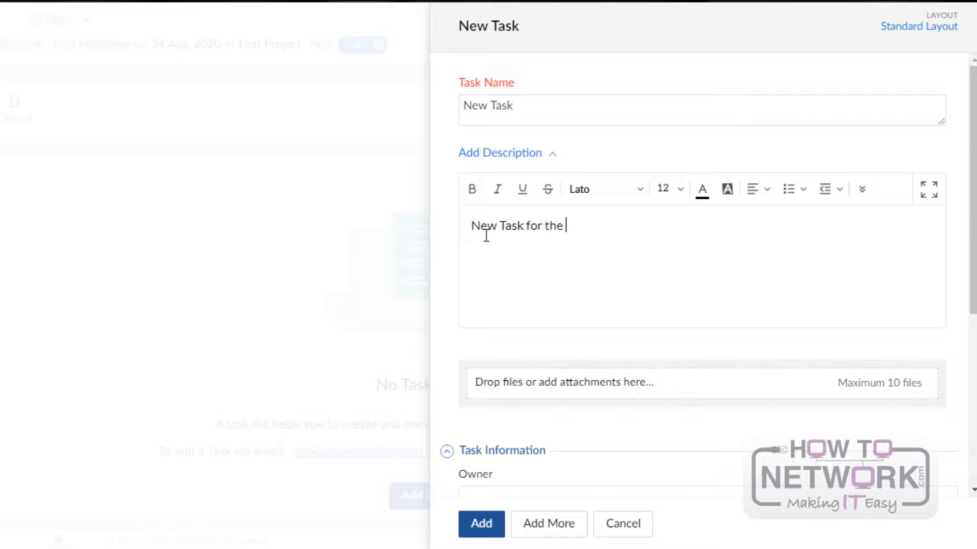
type("Prject")
Step: Assign the new task to user1 with start date 08-18-2020 and due date 08-24-2020
left_click_drag(975, 233, 974, 370)
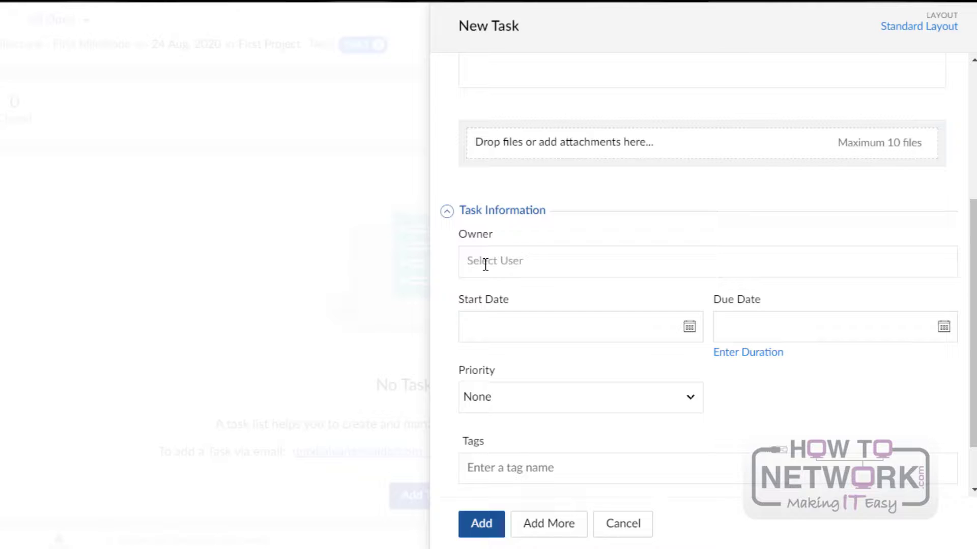
left_click(505, 260)
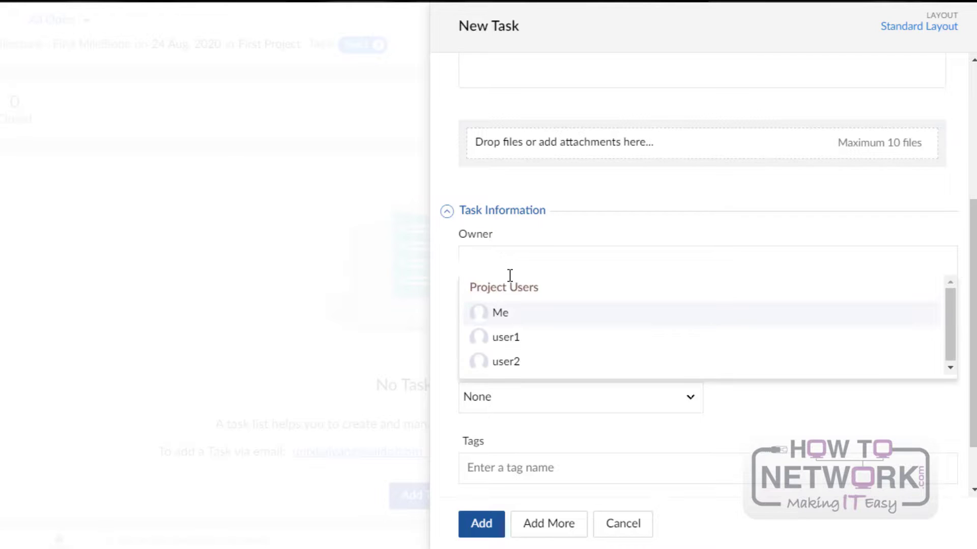
left_click(507, 340)
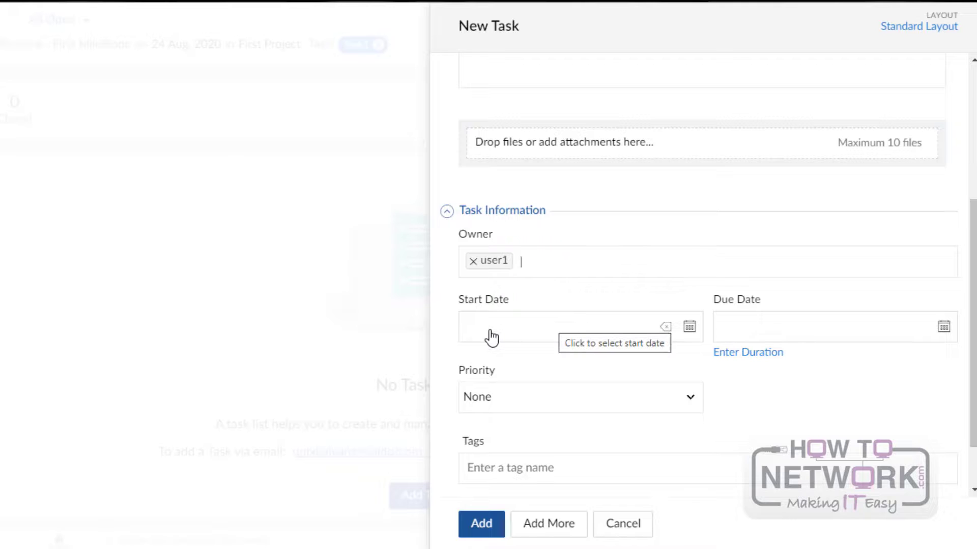
left_click(690, 331)
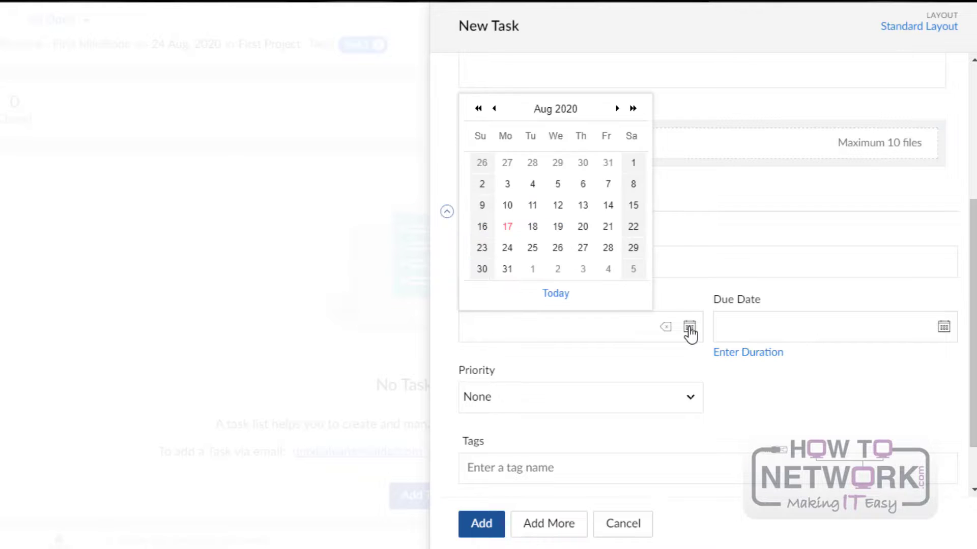
left_click(532, 227)
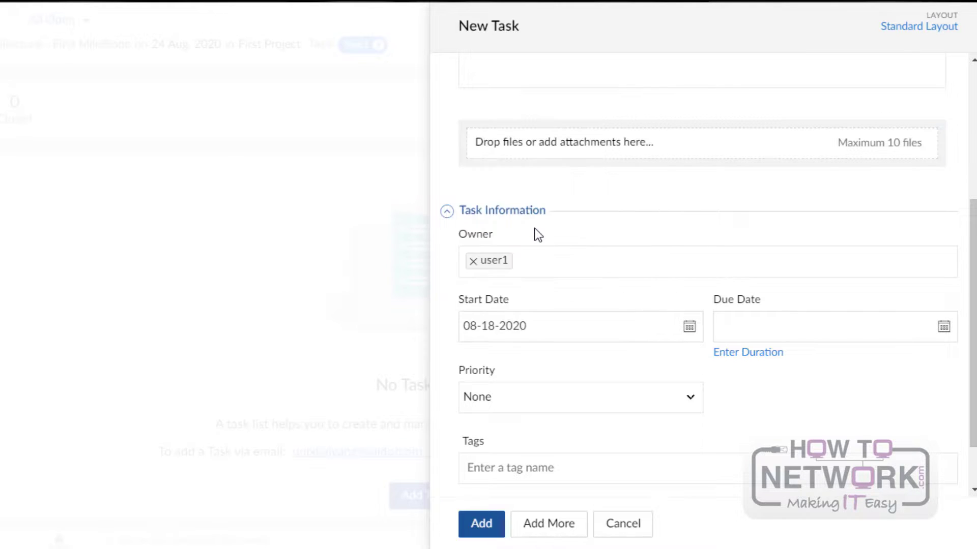
left_click(945, 329)
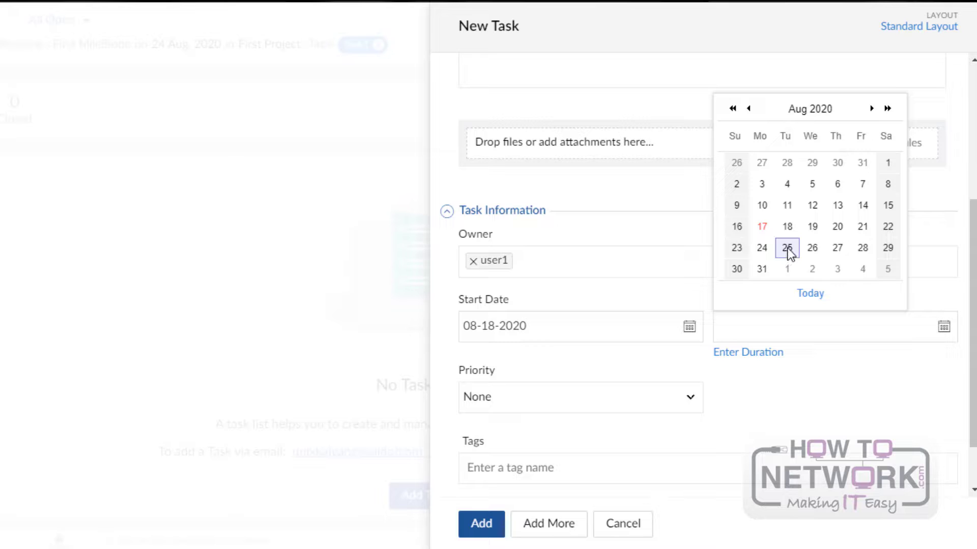
left_click(765, 250)
Step: Set the task's priority to High, create the tag "New01" for it, and save it with another blank task form started
scroll(727, 422, "down", 2)
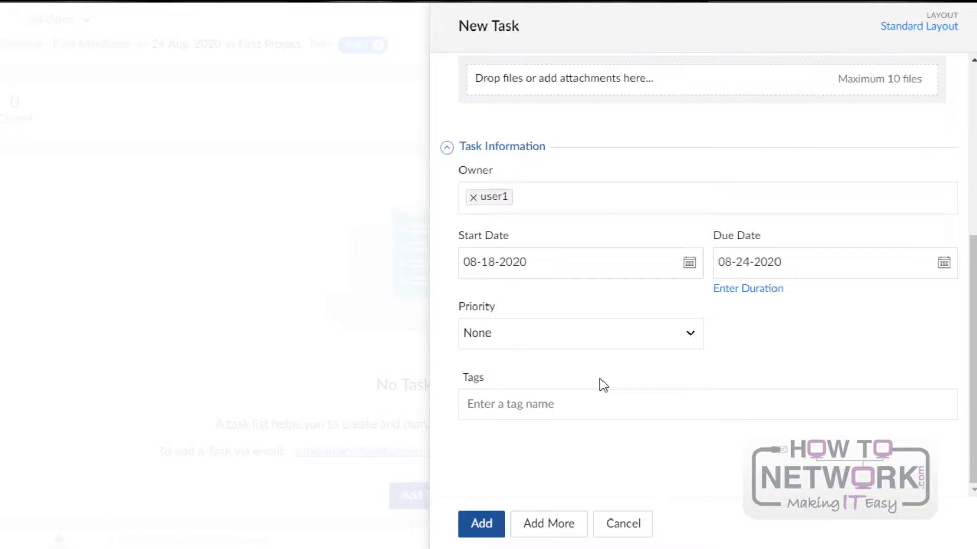
left_click(693, 338)
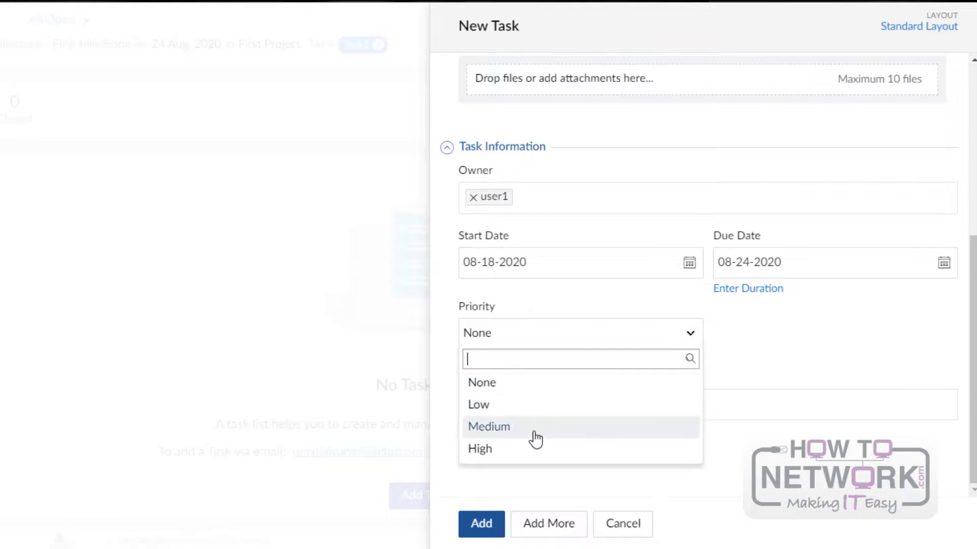
left_click(480, 450)
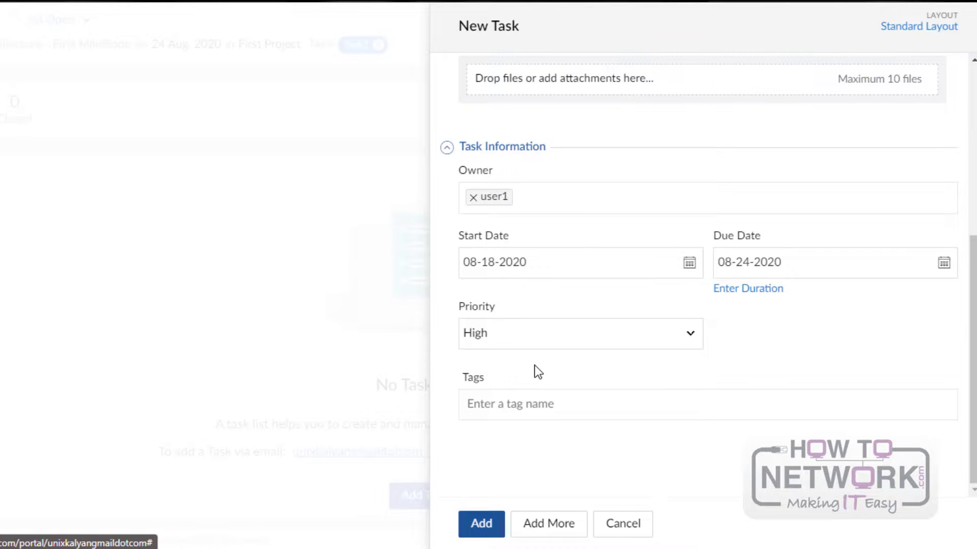
left_click(492, 400)
type("New01")
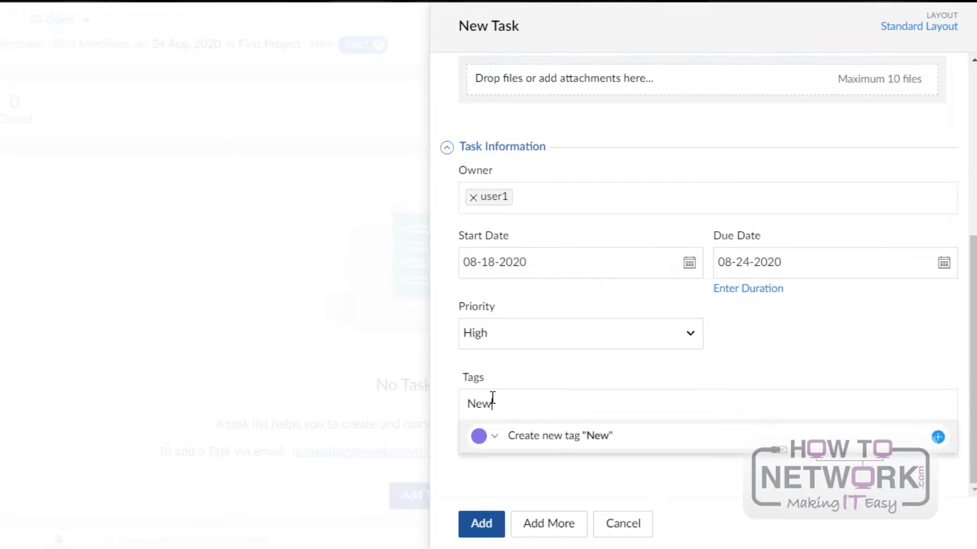
left_click(526, 442)
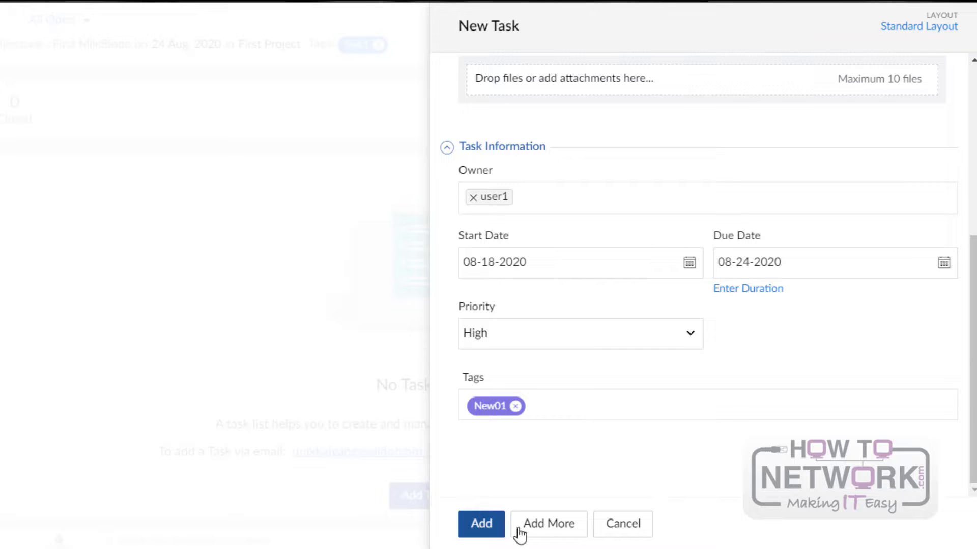
left_click(549, 532)
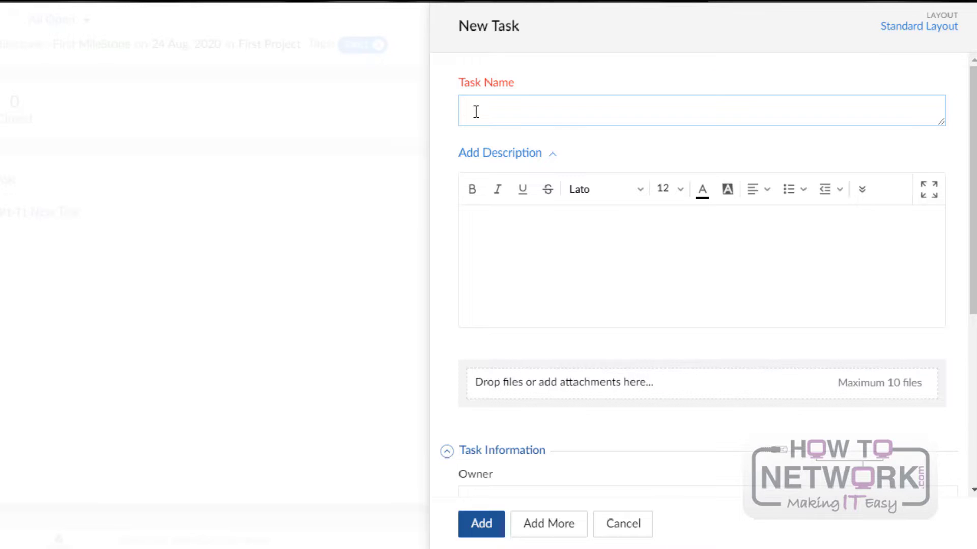
Step: Name the second task "New Task Development", correcting the misspelling, and describe it as "This task is used for Development"
type("New Task Devlop")
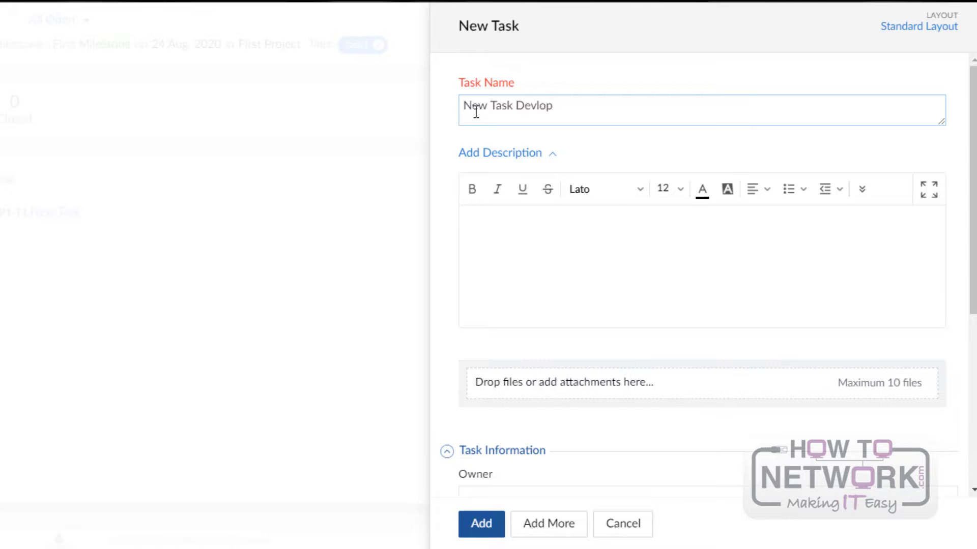
type("ment")
left_click(473, 227)
type("T")
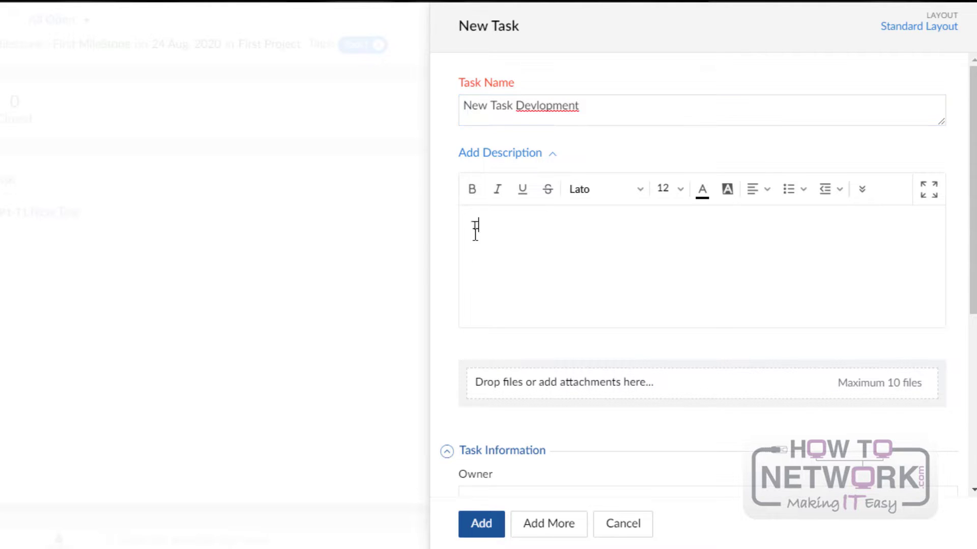
type("his task is used ")
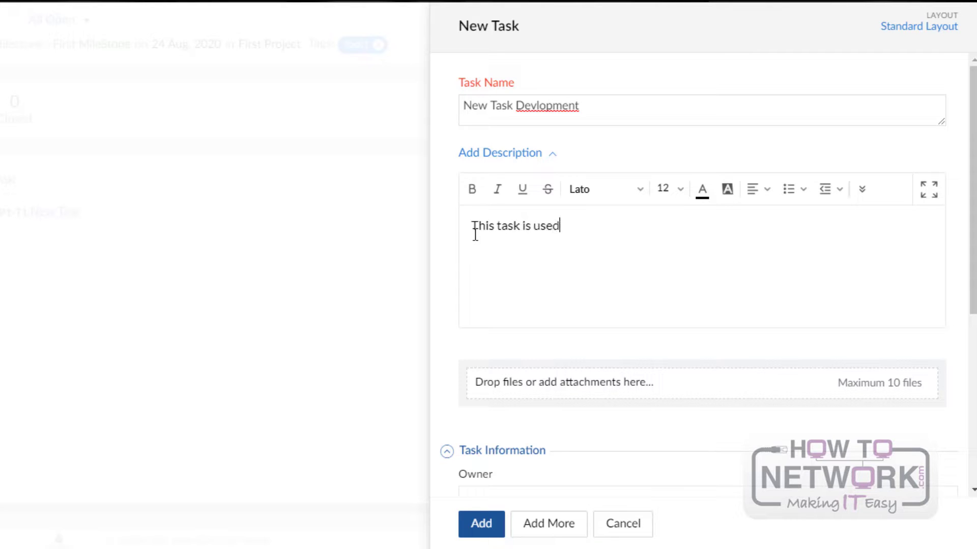
type("for Development")
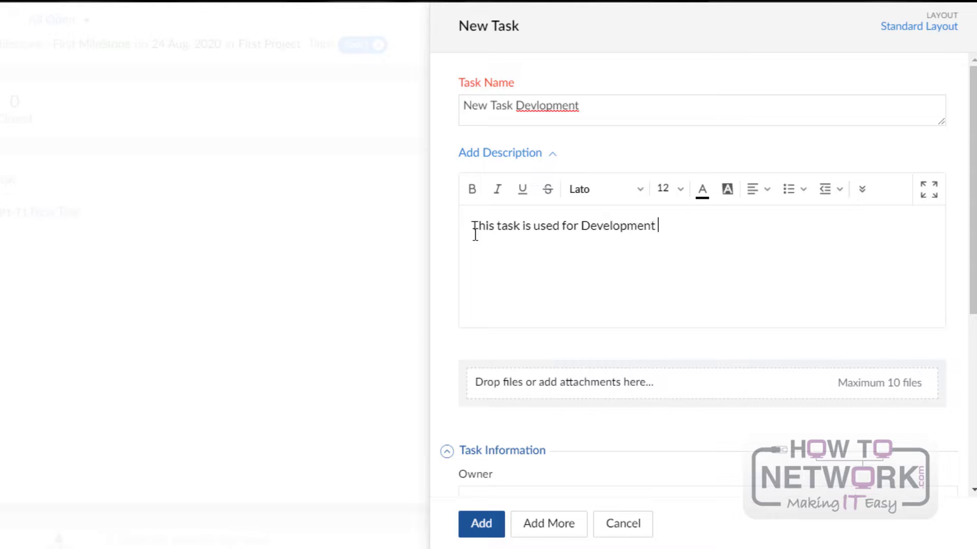
right_click(550, 106)
left_click(577, 122)
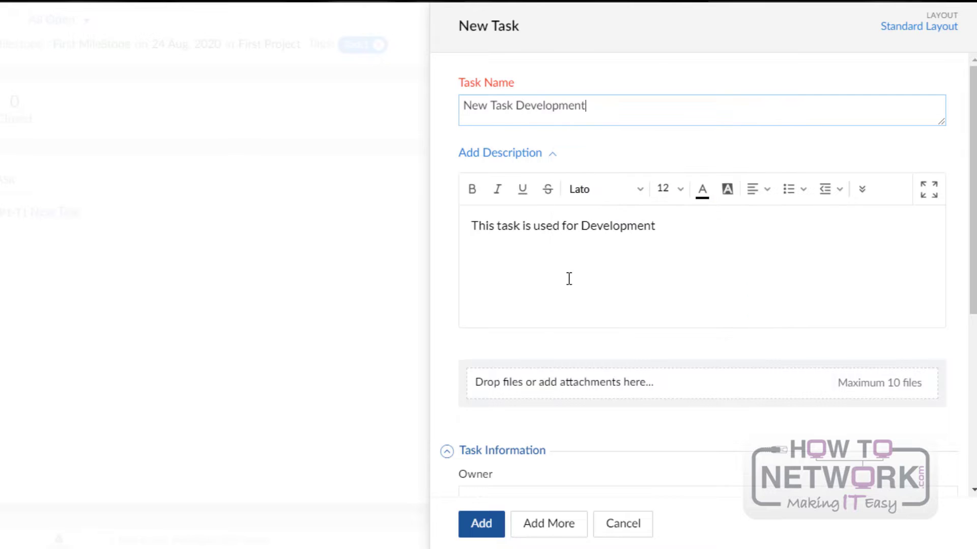
Step: Assign the second task to user2 with start date 08-25-2020 and due date 08-31-2020
scroll(538, 298, "down", 3)
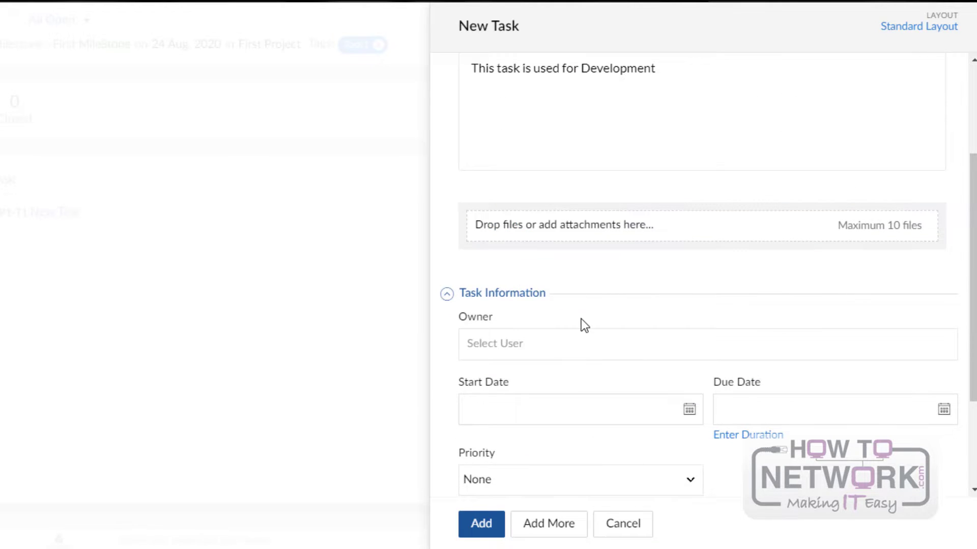
scroll(524, 310, "down", 3)
left_click(490, 203)
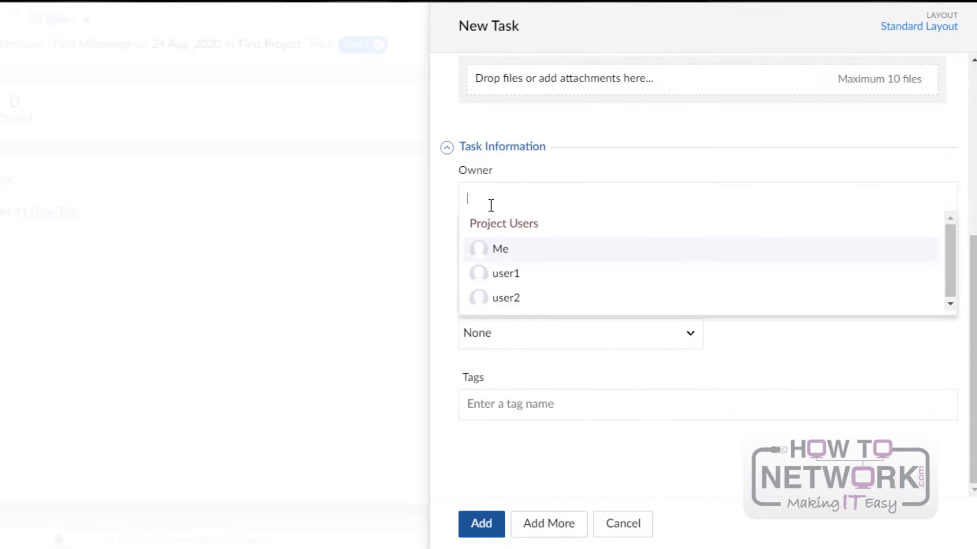
left_click(510, 296)
left_click(690, 262)
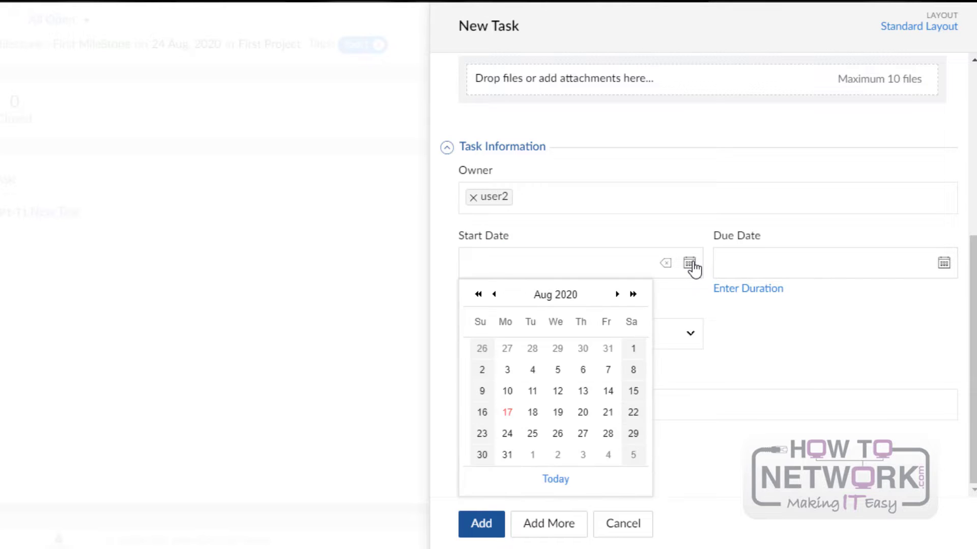
left_click(532, 433)
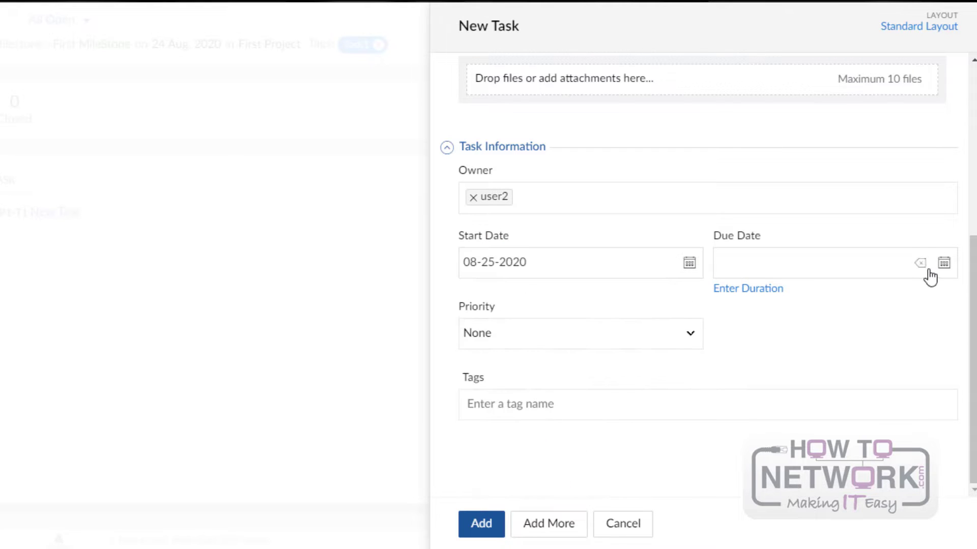
left_click(944, 263)
left_click(761, 454)
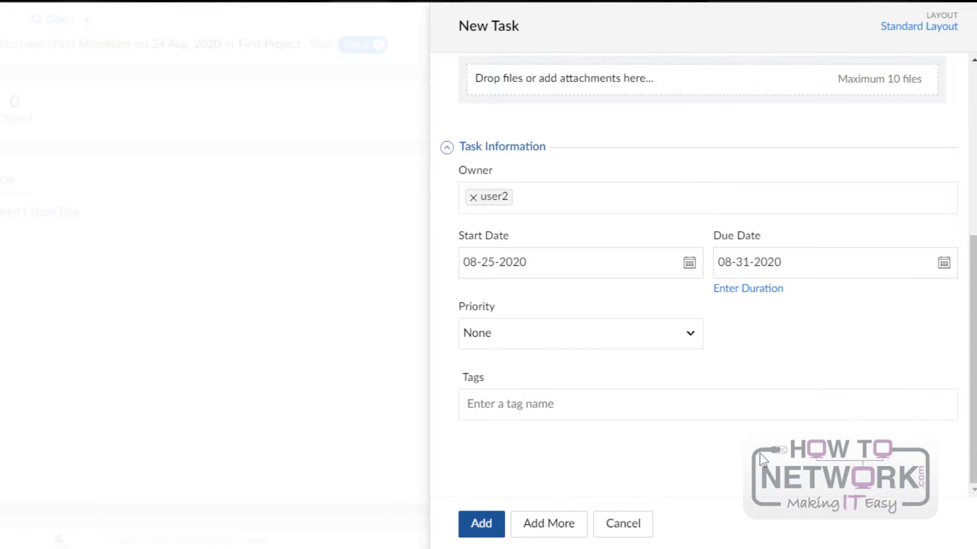
Step: Set the second task's priority to High, create the tag "New02" for it, and add the task to the list
left_click(693, 337)
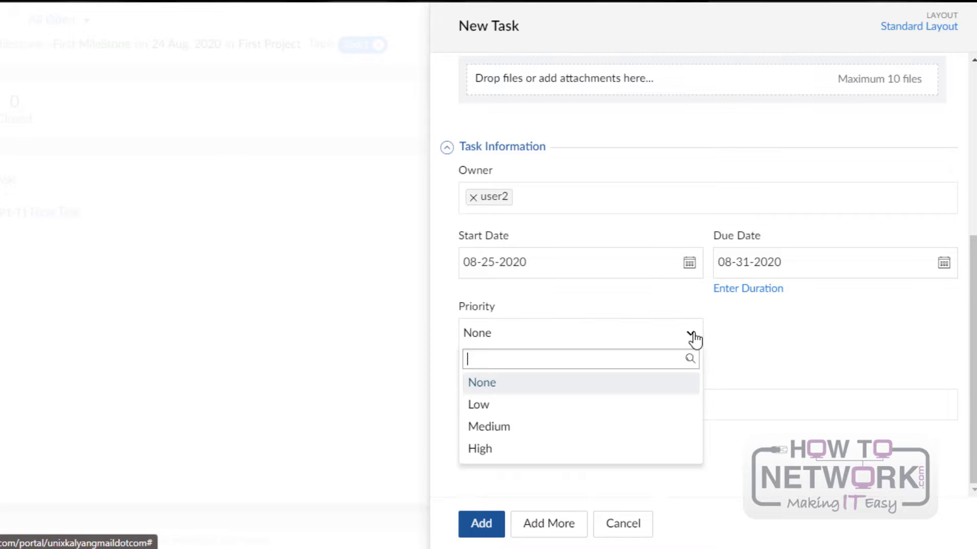
left_click(484, 449)
left_click(499, 408)
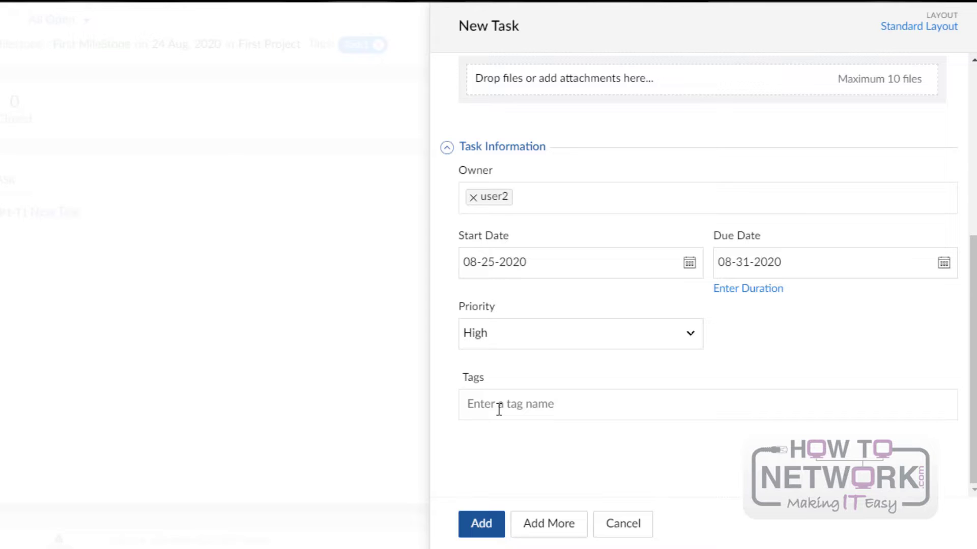
type("New")
type("02")
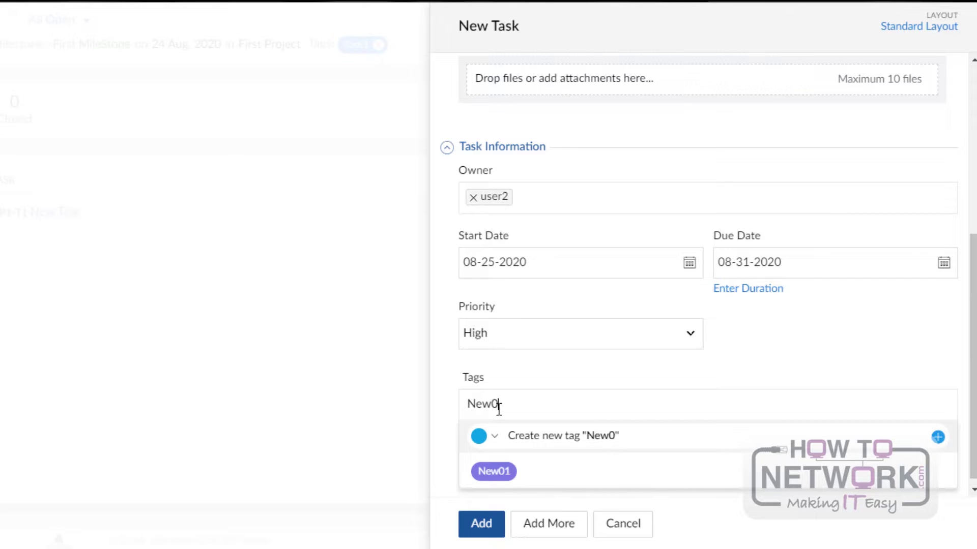
left_click(551, 440)
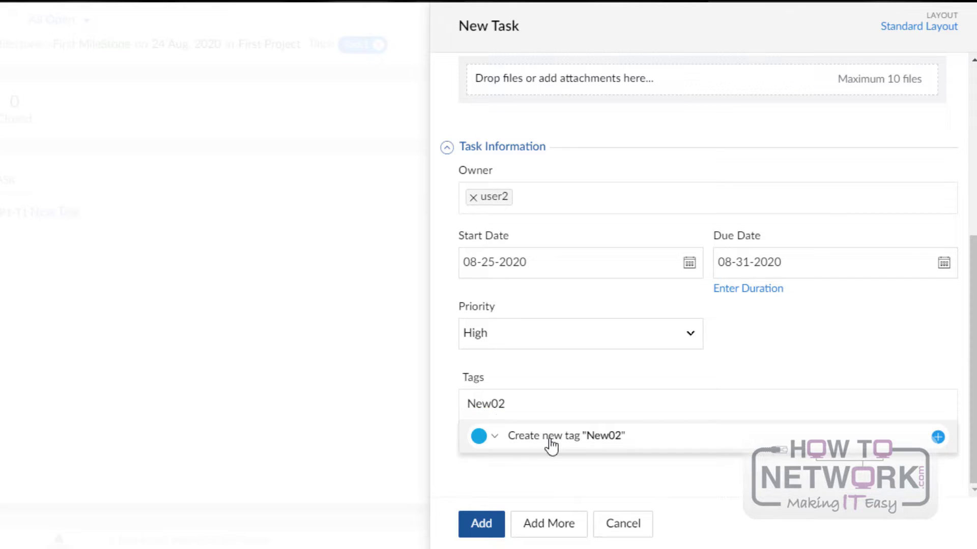
left_click(476, 526)
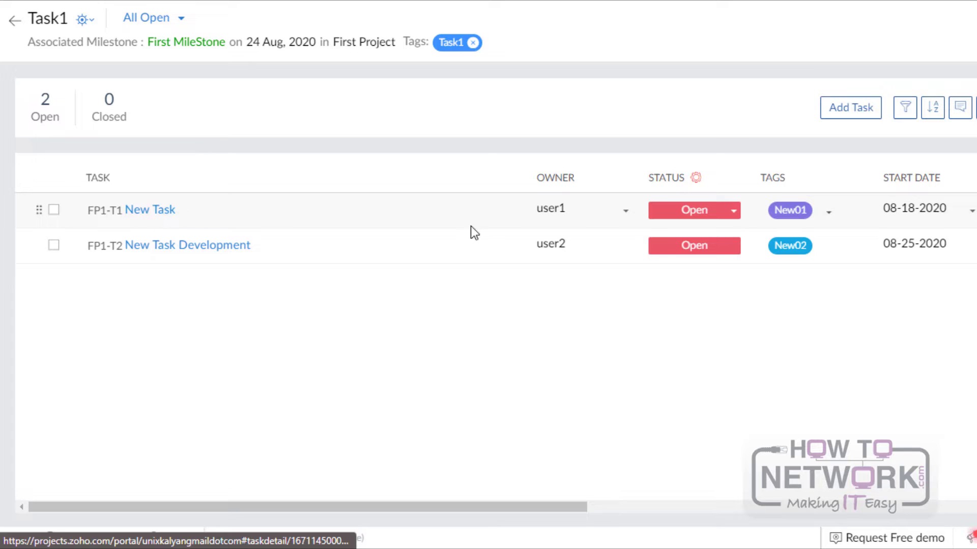
Step: Change the status of "New Task" to In Progress and go back to the First Project dashboard
left_click(736, 214)
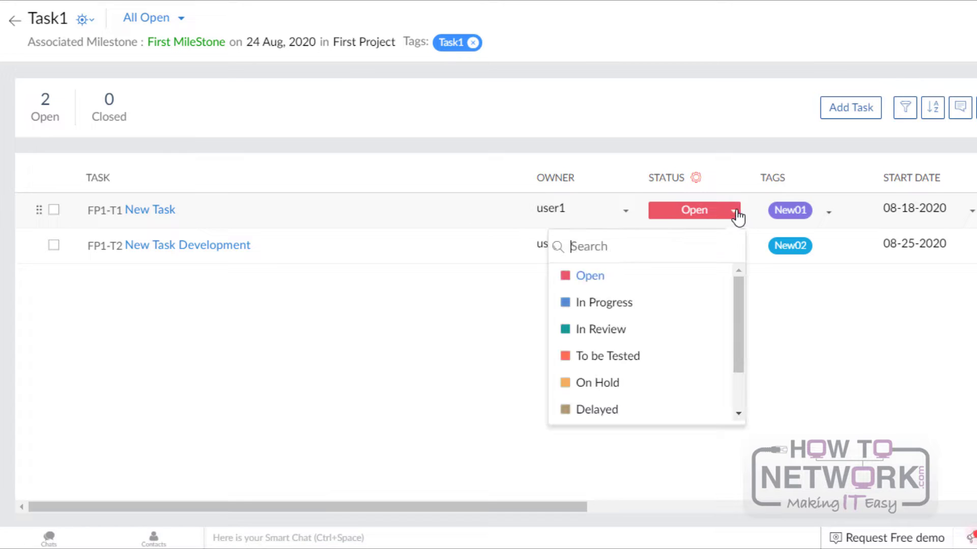
left_click(600, 305)
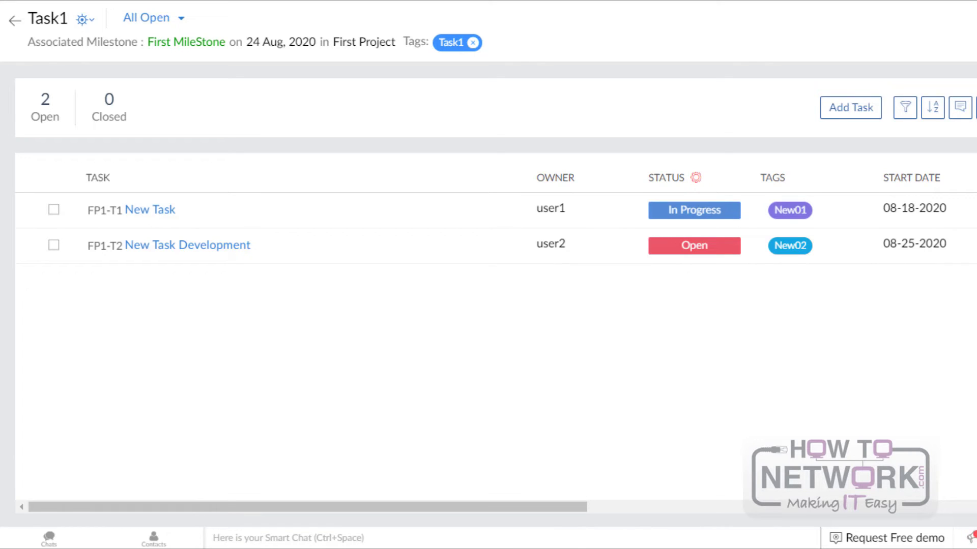
left_click(14, 21)
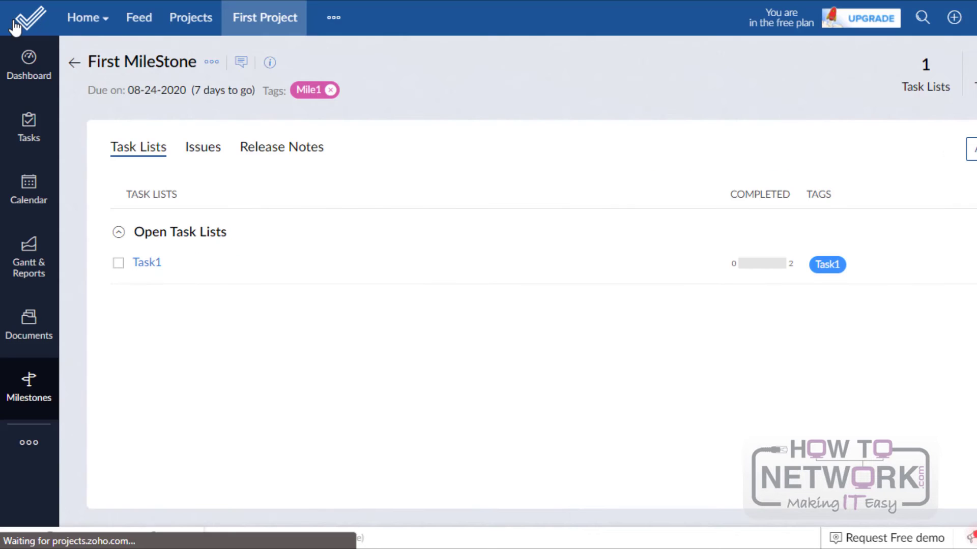
left_click(31, 74)
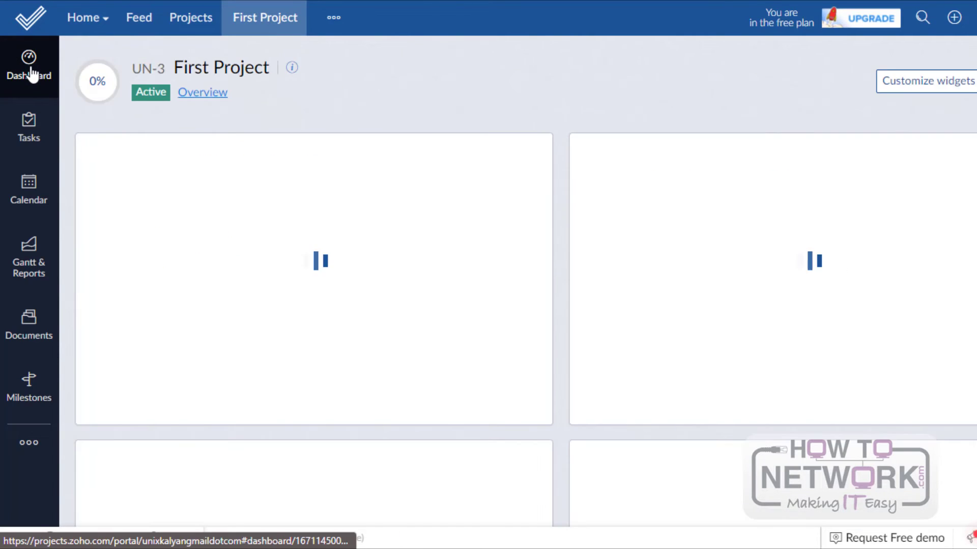